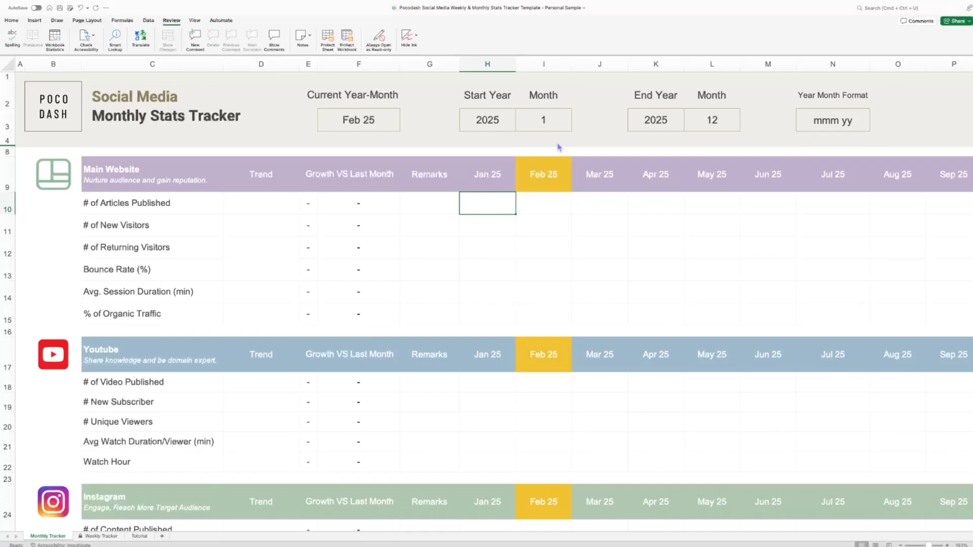
Step: Open the Weekly Tracker sheet and re-enter 2025 as its start year
{"action": "left_click", "coordinate": [110, 262]}
{"action": "left_click", "coordinate": [99, 537]}
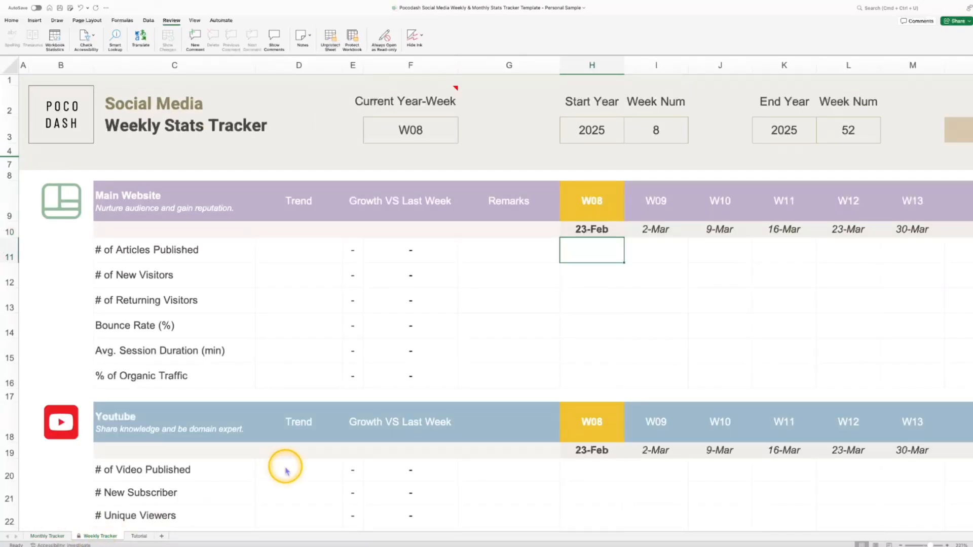
{"action": "left_click", "coordinate": [47, 536]}
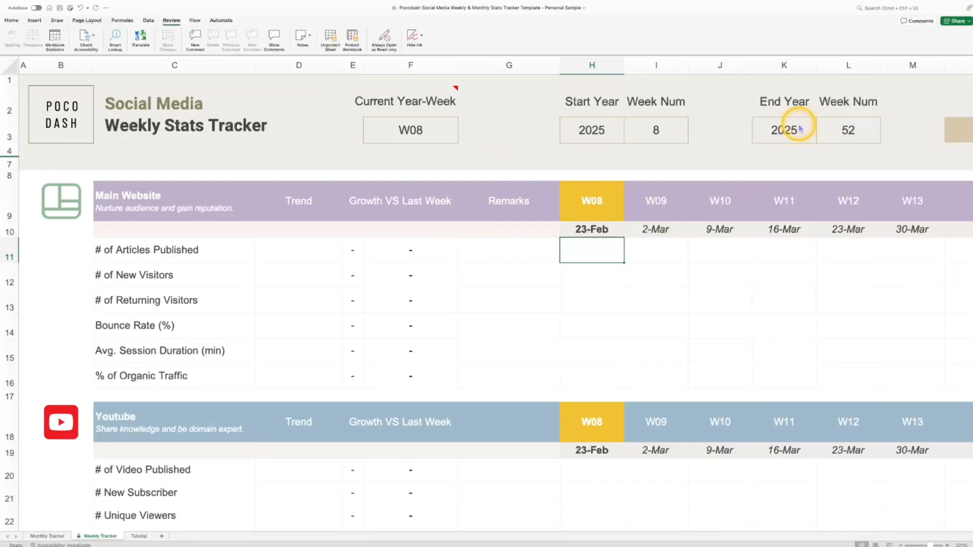
{"action": "scroll", "coordinate": [607, 191], "scroll_direction": "right", "scroll_amount": 6}
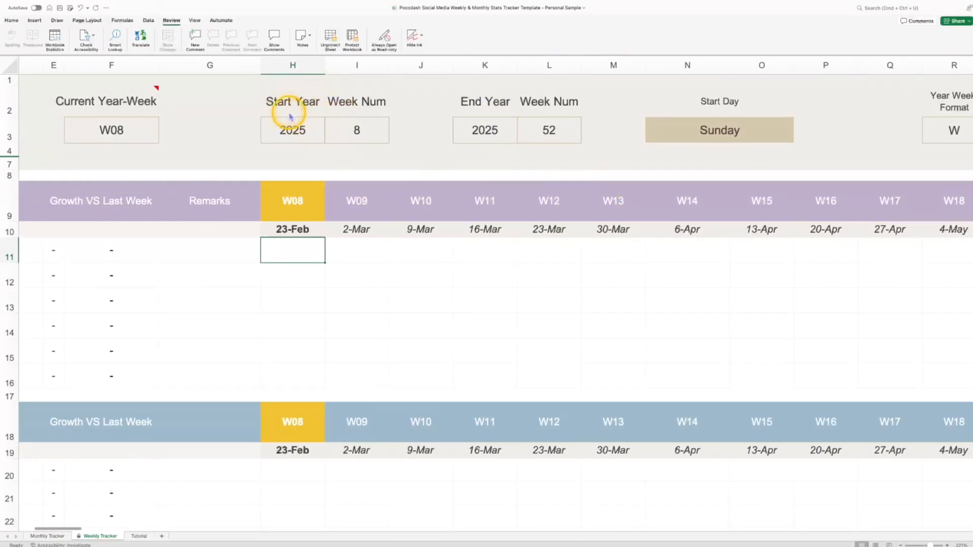
{"action": "left_click", "coordinate": [304, 131]}
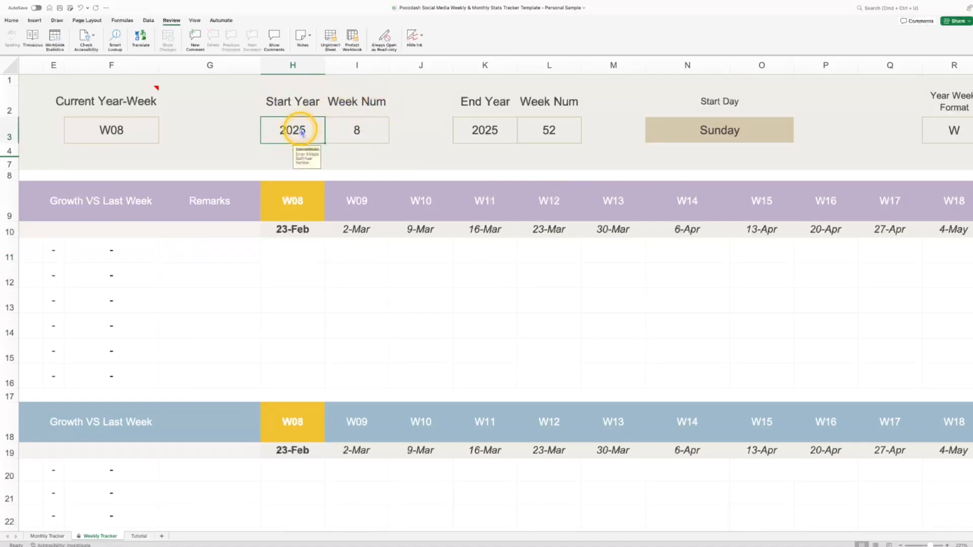
{"action": "type", "text": "2025"}
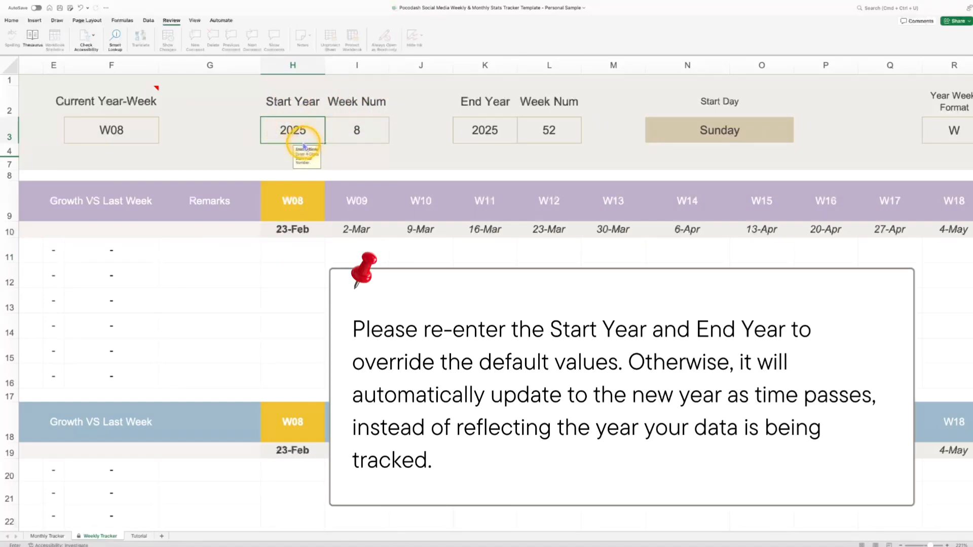
Step: Set the starting week number of the weekly tracker to 1
{"action": "left_click", "coordinate": [364, 131]}
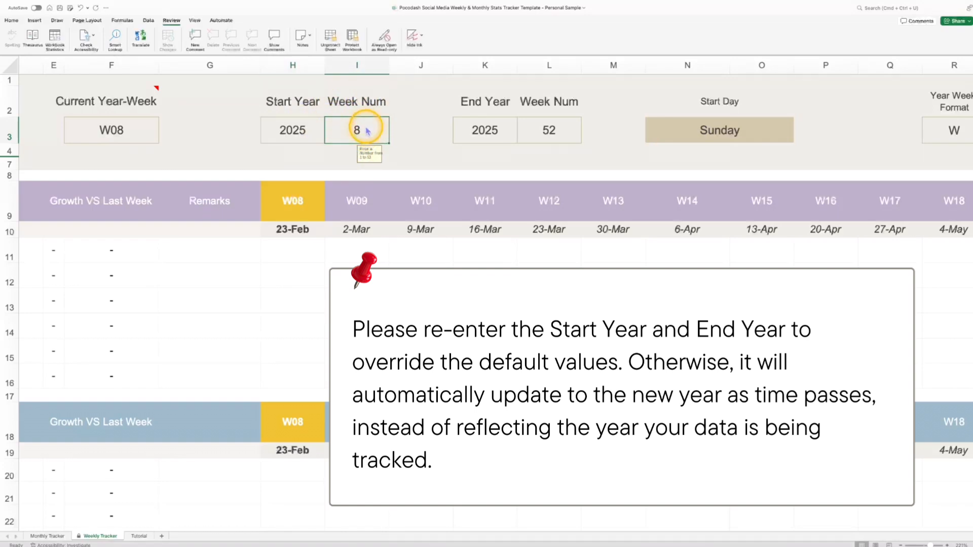
{"action": "type", "text": "1"}
{"action": "key", "text": "Return"}
{"action": "left_click", "coordinate": [372, 138]}
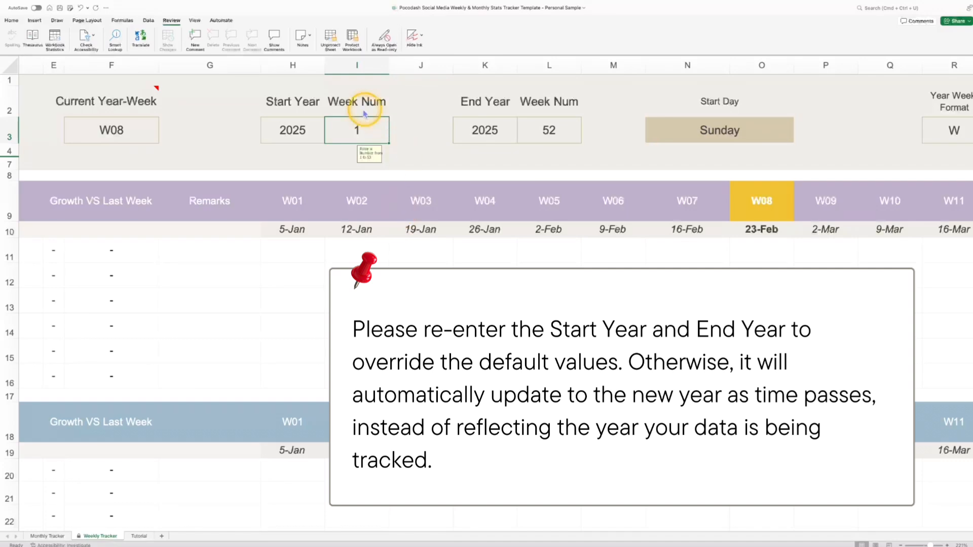
Step: Select the ending week number and examine the weekly columns through to the last week of the timeline
{"action": "scroll", "coordinate": [357, 115], "scroll_direction": "right", "scroll_amount": 3}
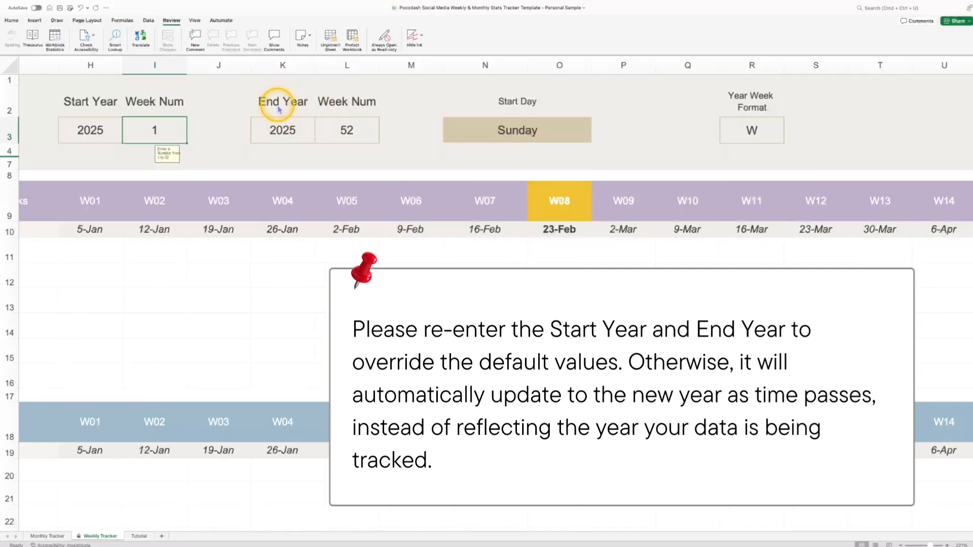
{"action": "left_click", "coordinate": [358, 131]}
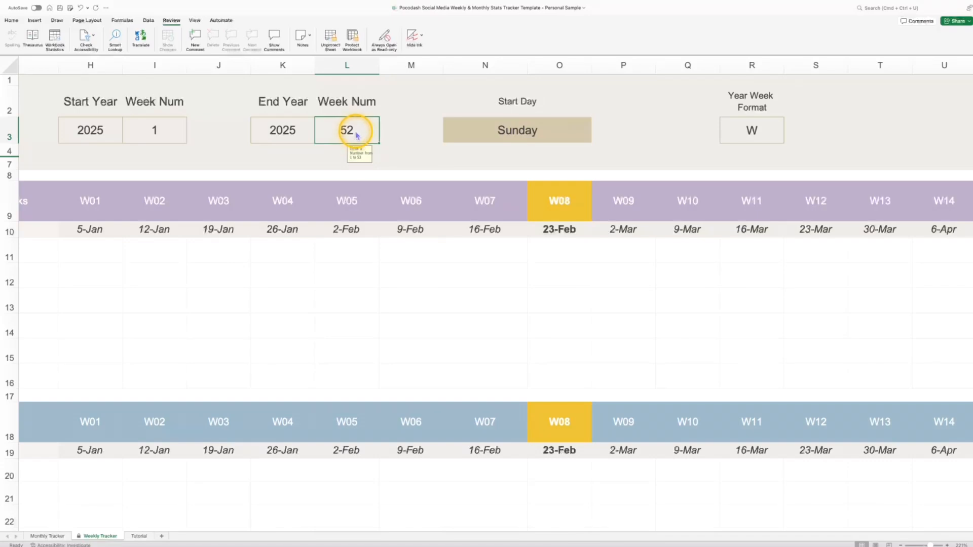
{"action": "scroll", "coordinate": [692, 210], "scroll_direction": "right", "scroll_amount": 2}
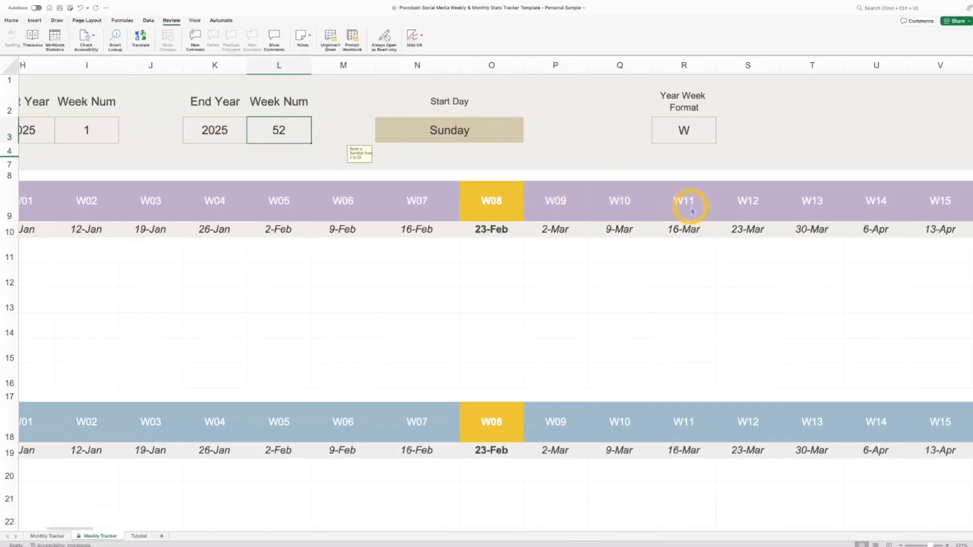
{"action": "scroll", "coordinate": [691, 209], "scroll_direction": "right", "scroll_amount": 16}
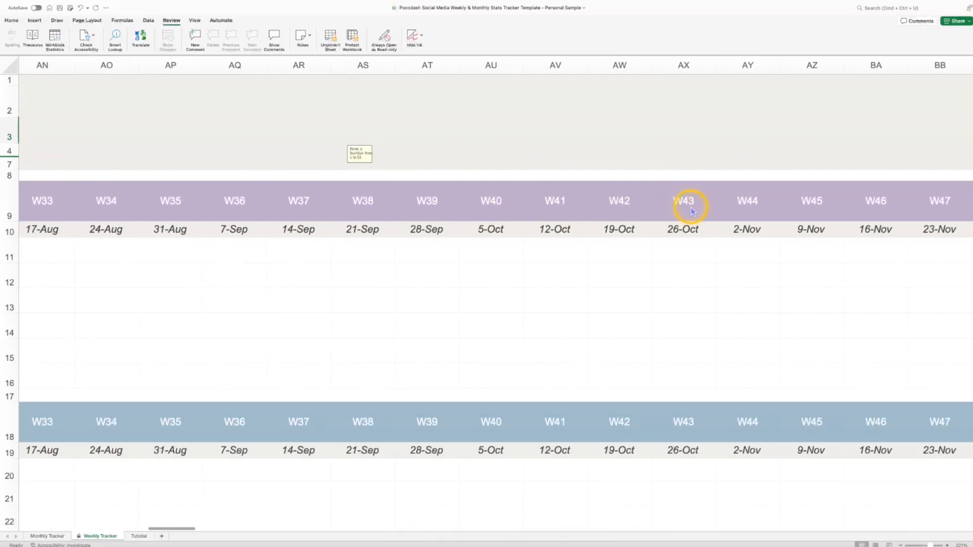
{"action": "scroll", "coordinate": [691, 208], "scroll_direction": "right", "scroll_amount": 8}
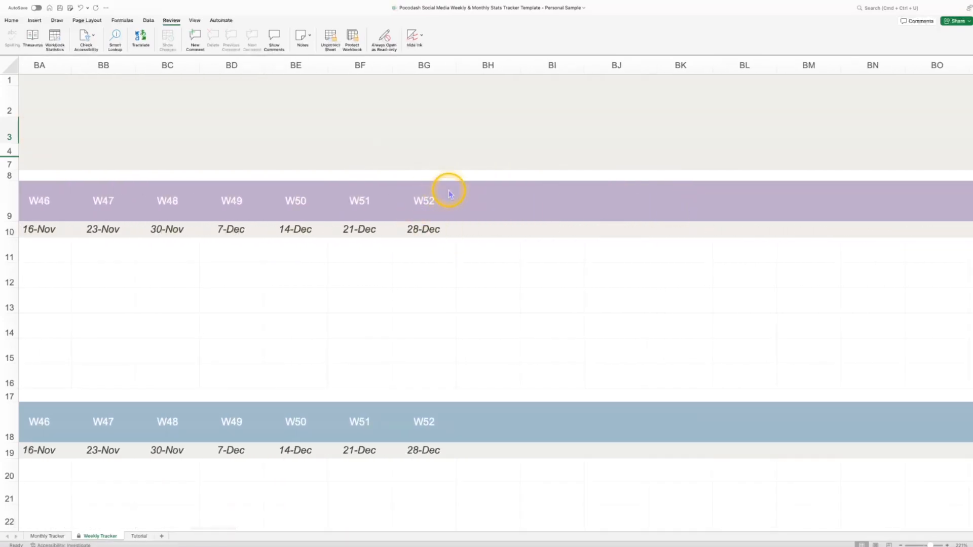
{"action": "scroll", "coordinate": [450, 194], "scroll_direction": "left", "scroll_amount": 20}
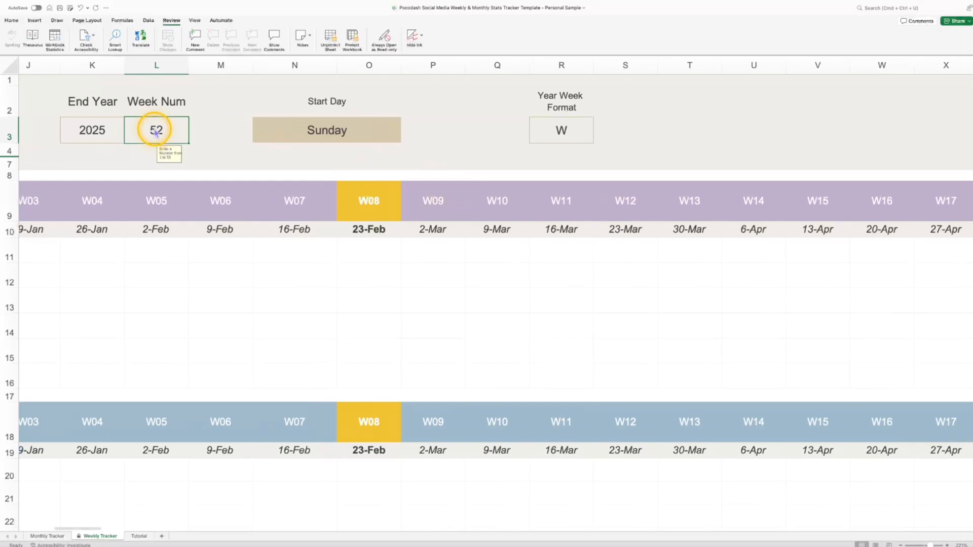
Step: Change the ending week number to 53 and check the last weekly columns of the timeline
{"action": "type", "text": "53"}
{"action": "key", "text": "Return"}
{"action": "scroll", "coordinate": [528, 232], "scroll_direction": "right", "scroll_amount": 20}
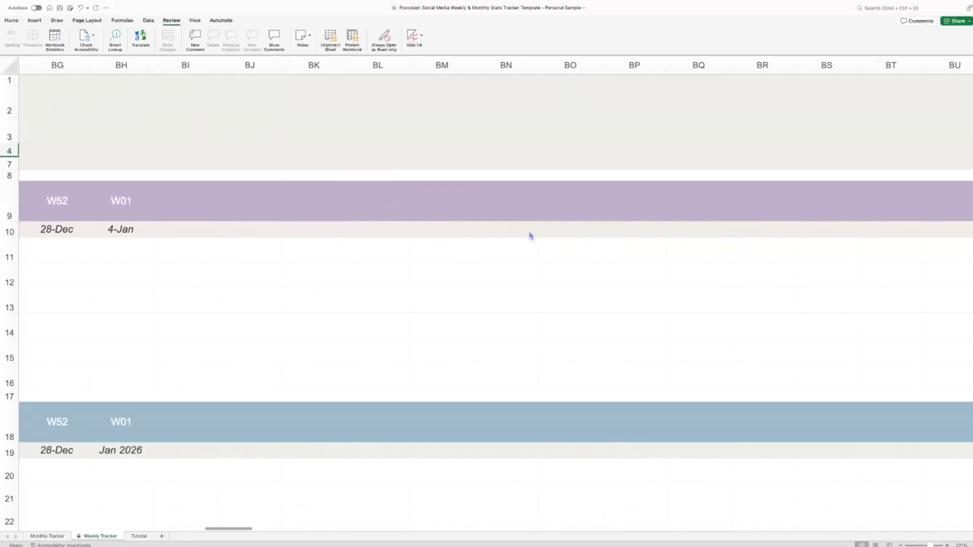
{"action": "scroll", "coordinate": [530, 236], "scroll_direction": "left", "scroll_amount": 6}
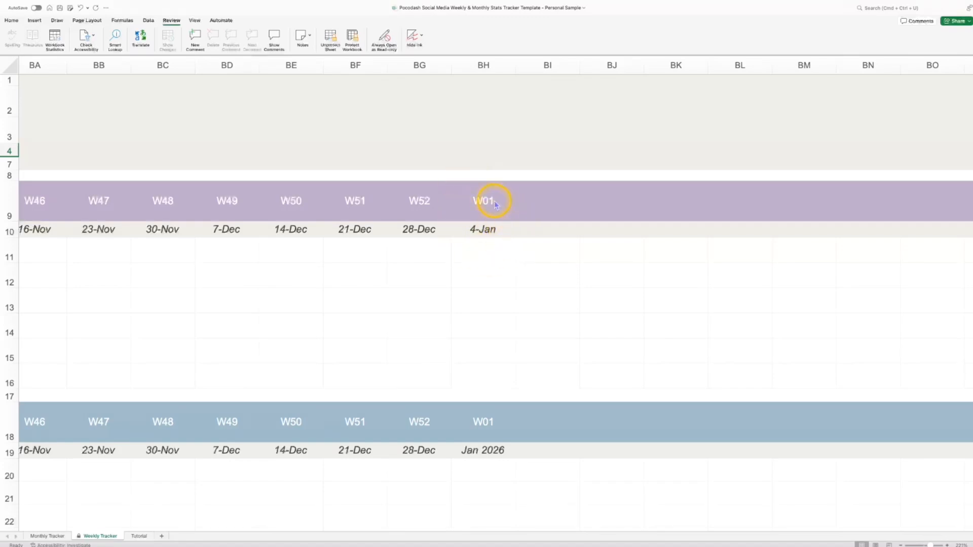
{"action": "scroll", "coordinate": [491, 252], "scroll_direction": "left", "scroll_amount": 20}
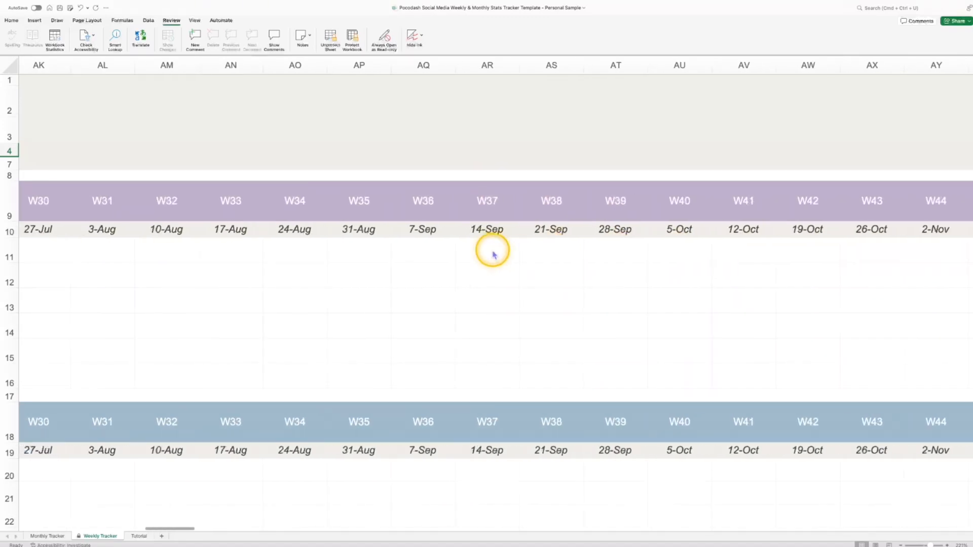
{"action": "scroll", "coordinate": [608, 148], "scroll_direction": "right", "scroll_amount": 5}
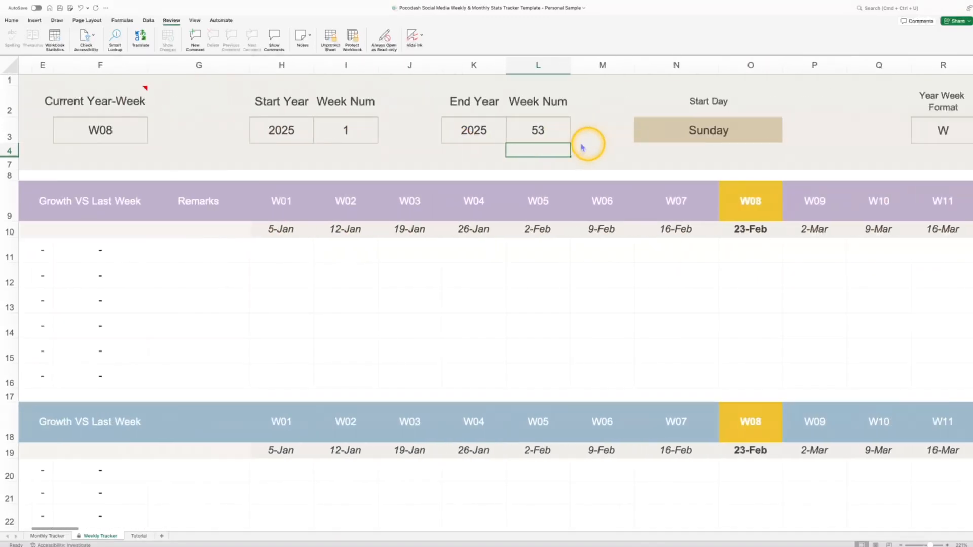
Step: Set the ending week number back to 52
{"action": "left_click", "coordinate": [551, 134]}
{"action": "type", "text": "52"}
{"action": "key", "text": "Return"}
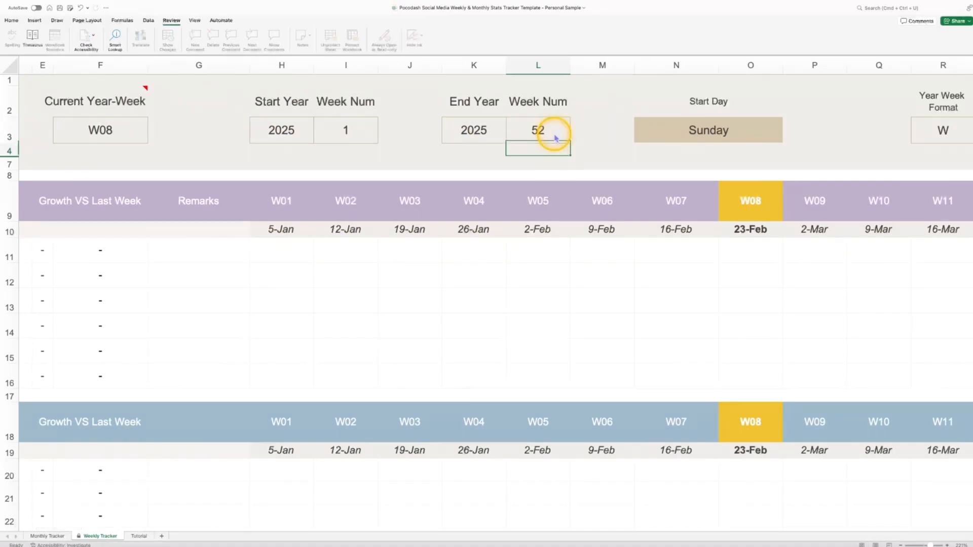
Step: Switch the start day of the week to Monday and set it back to Sunday
{"action": "scroll", "coordinate": [652, 163], "scroll_direction": "right", "scroll_amount": 5}
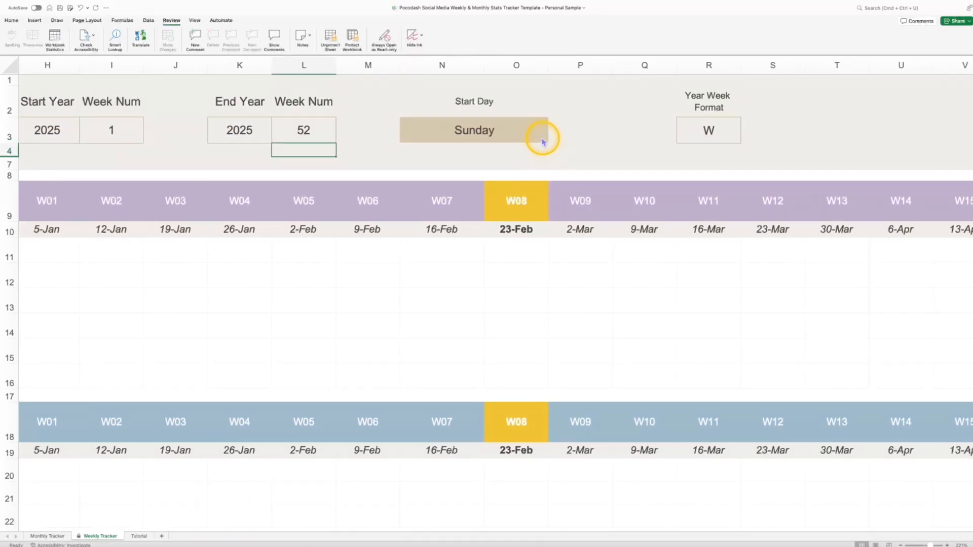
{"action": "left_click", "coordinate": [527, 131]}
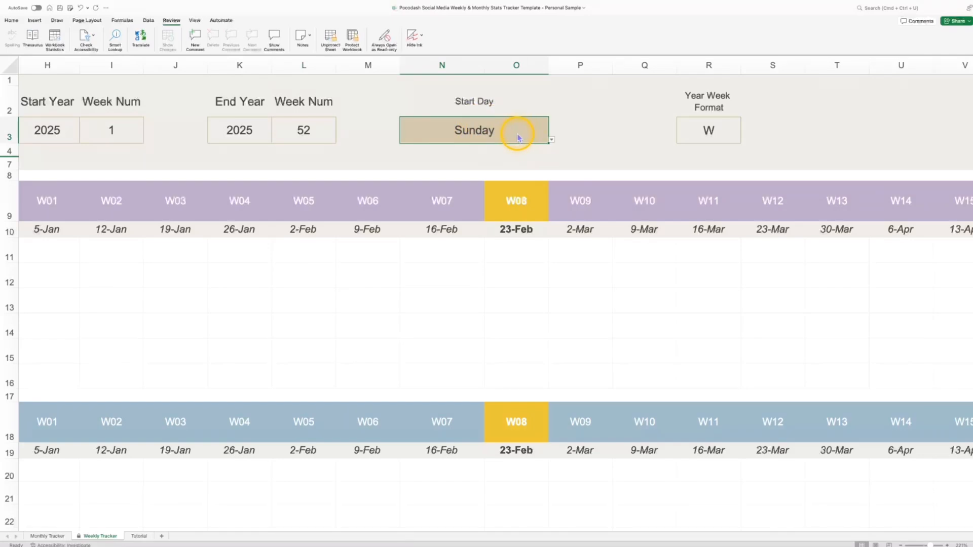
{"action": "left_click", "coordinate": [551, 139]}
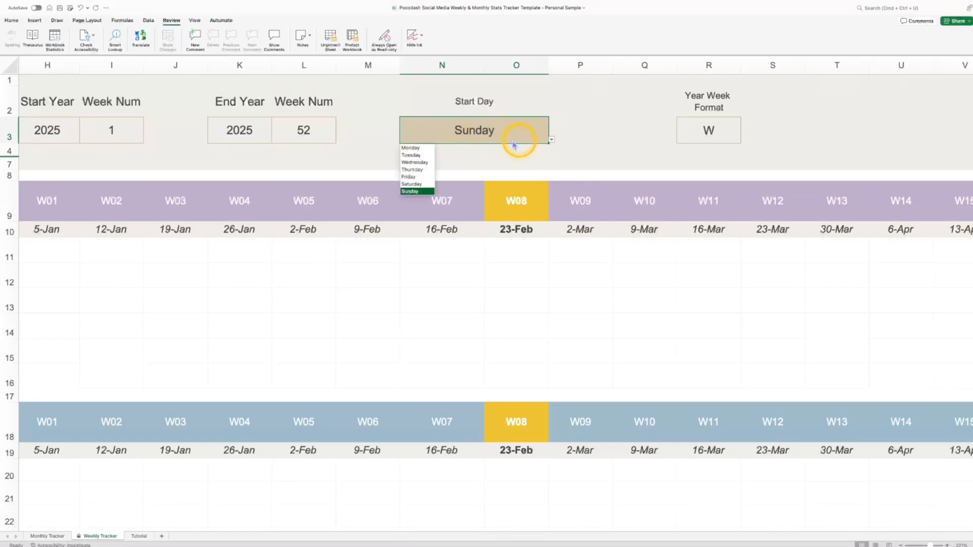
{"action": "left_click", "coordinate": [409, 149]}
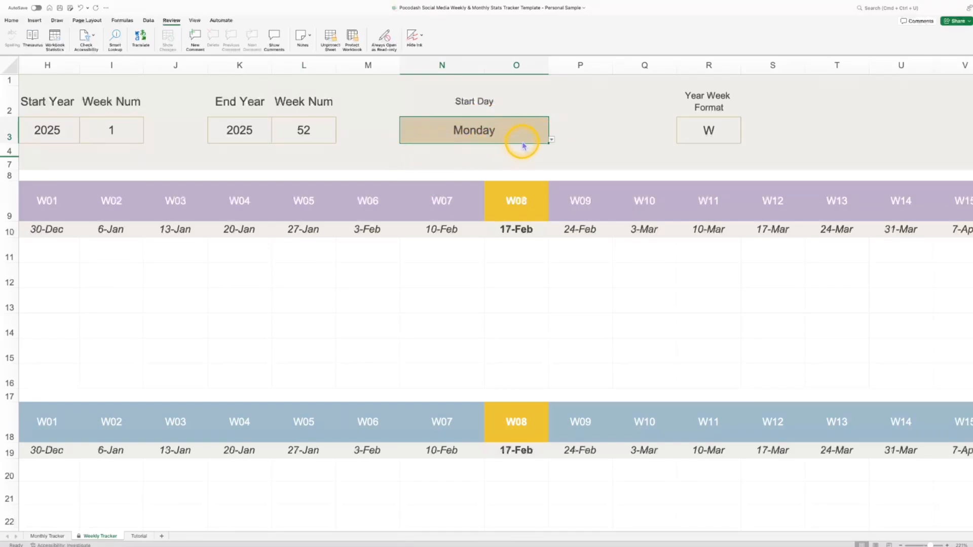
{"action": "left_click", "coordinate": [550, 139]}
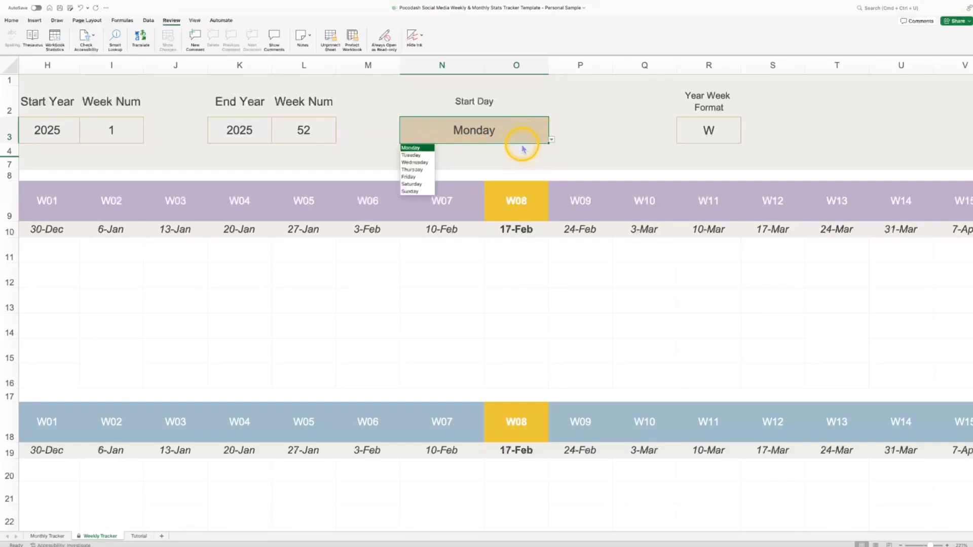
{"action": "left_click", "coordinate": [416, 190]}
Step: Select the date row (row 10) under Main Website, view its row options and close them
{"action": "scroll", "coordinate": [707, 103], "scroll_direction": "left", "scroll_amount": 1}
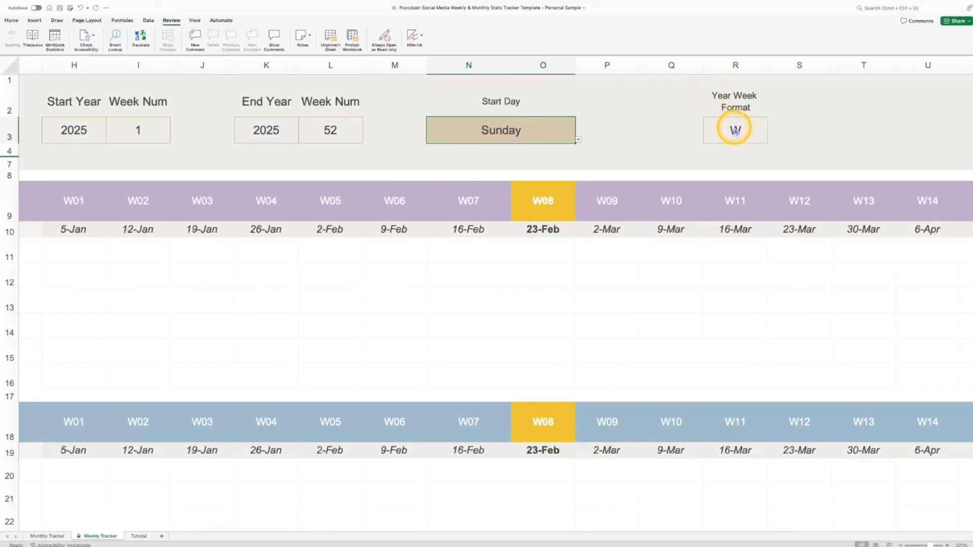
{"action": "scroll", "coordinate": [464, 267], "scroll_direction": "left", "scroll_amount": 2}
{"action": "scroll", "coordinate": [465, 269], "scroll_direction": "left", "scroll_amount": 1}
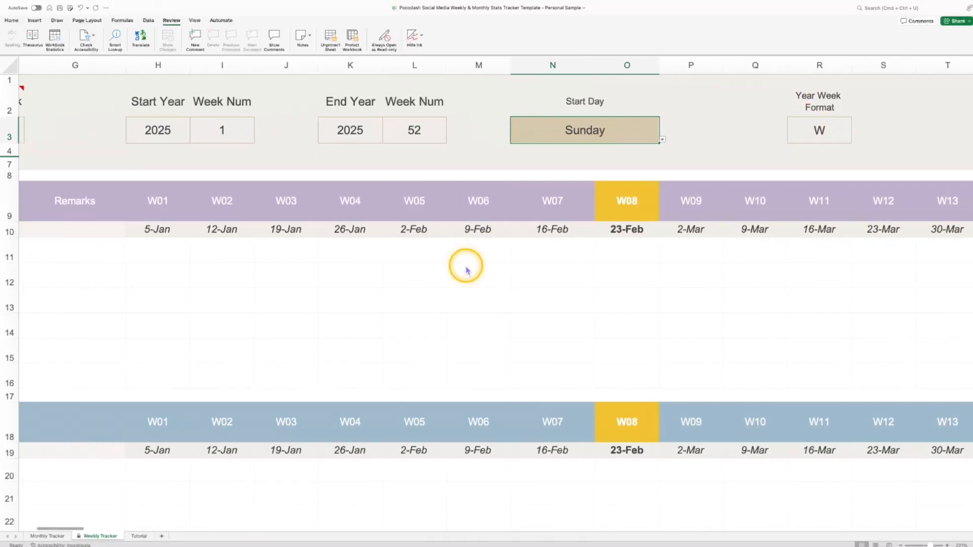
{"action": "left_click", "coordinate": [168, 231]}
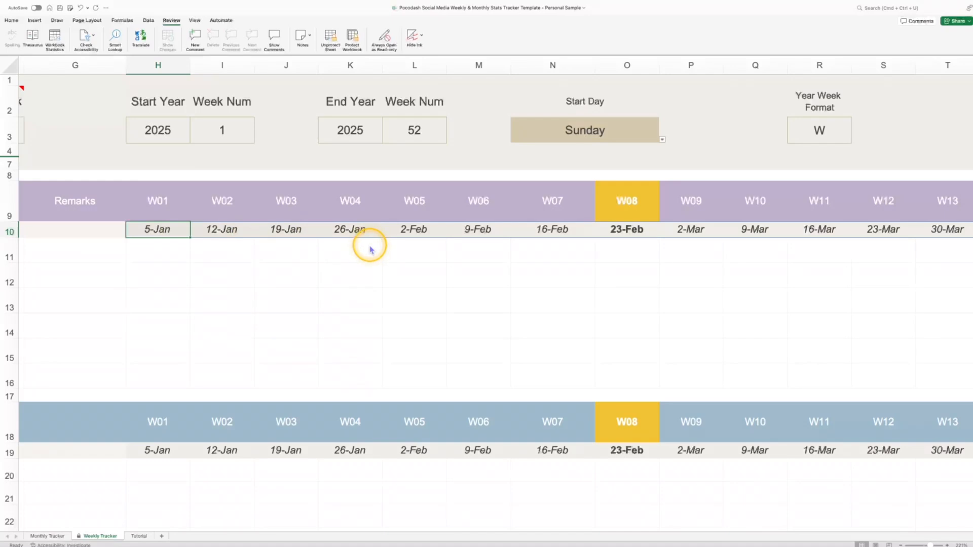
{"action": "right_click", "coordinate": [9, 231]}
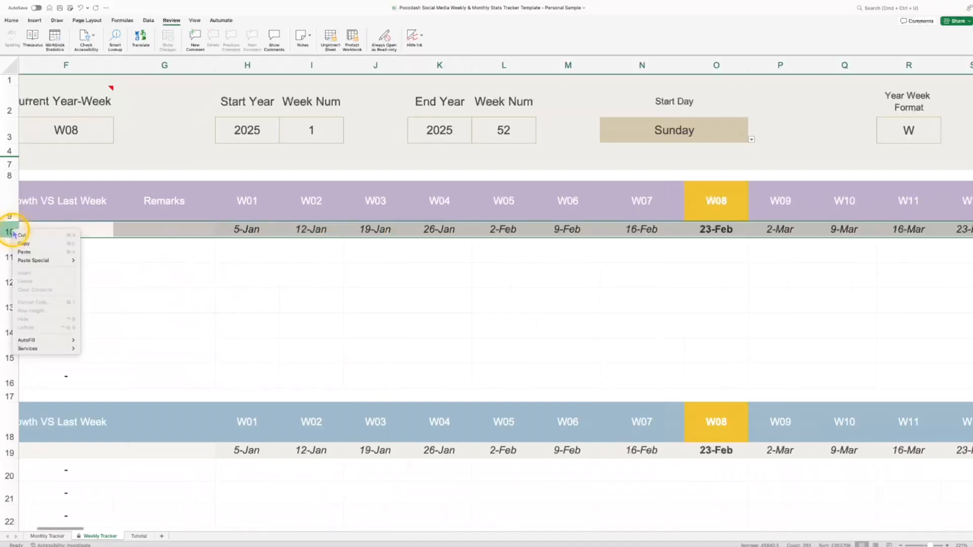
{"action": "left_click", "coordinate": [245, 263]}
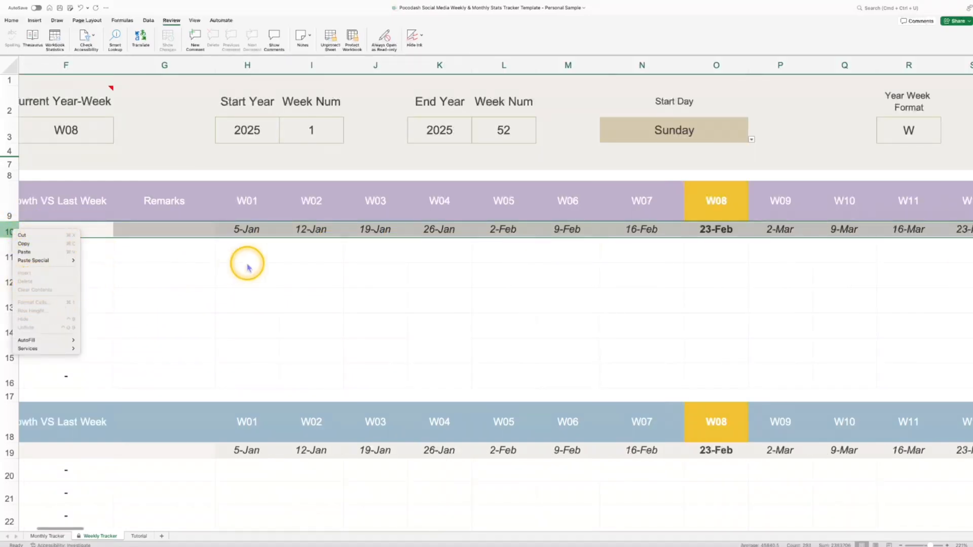
Step: Try the year week format YYYY W, followed by YYYY-W
{"action": "scroll", "coordinate": [482, 239], "scroll_direction": "right", "scroll_amount": 5}
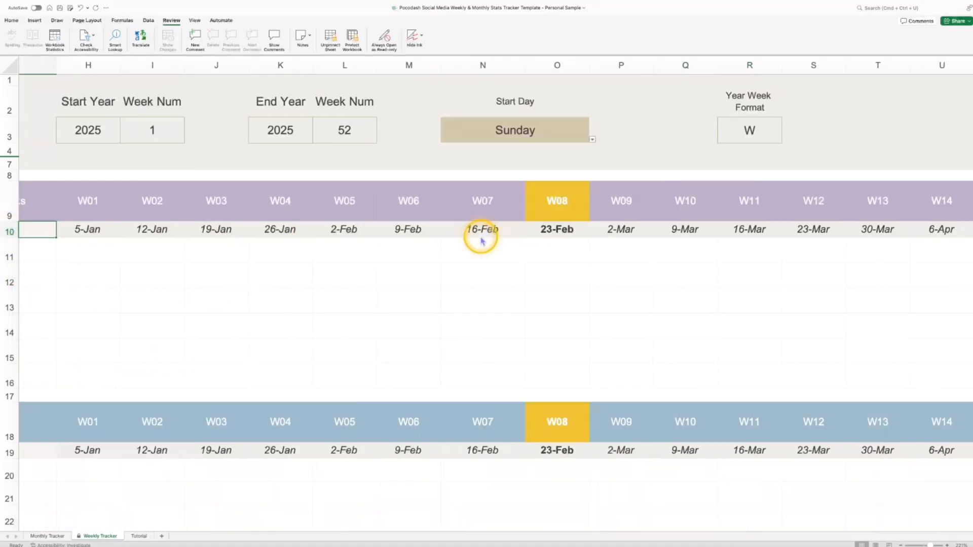
{"action": "left_click", "coordinate": [719, 128]}
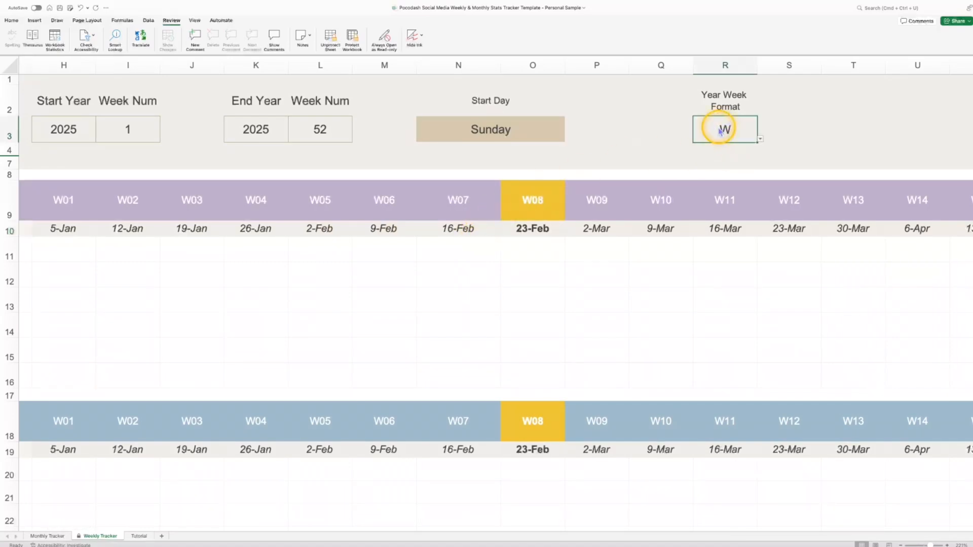
{"action": "left_click", "coordinate": [760, 140]}
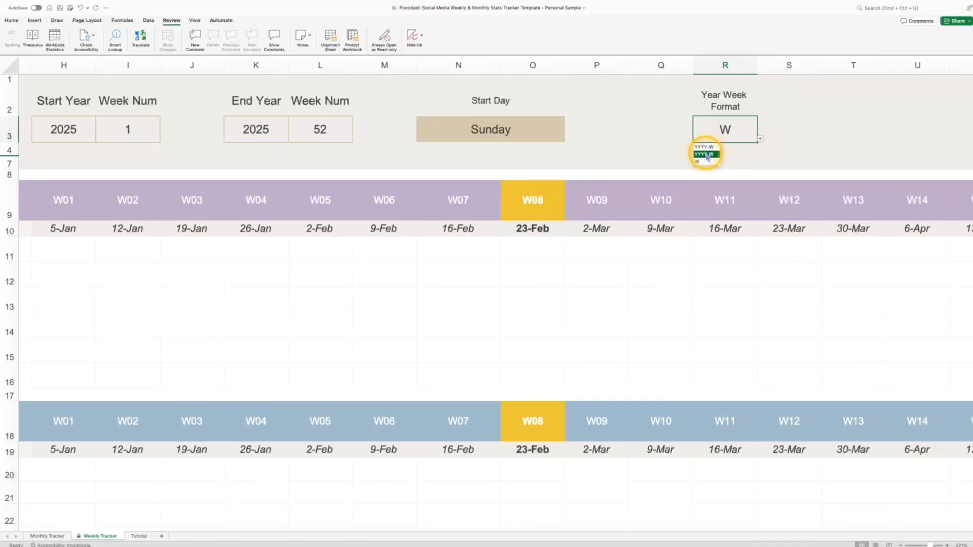
{"action": "left_click", "coordinate": [707, 154]}
{"action": "left_click", "coordinate": [760, 139]}
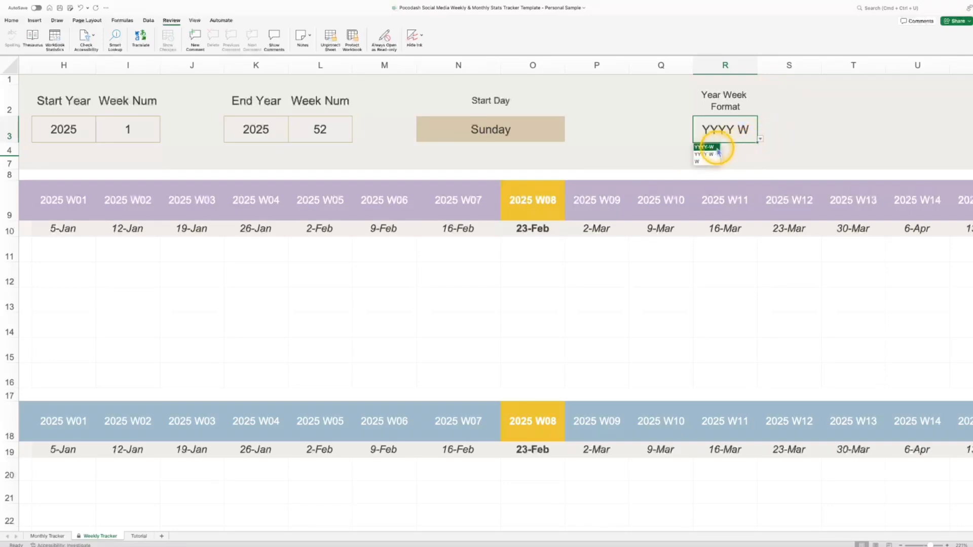
{"action": "left_click", "coordinate": [710, 147]}
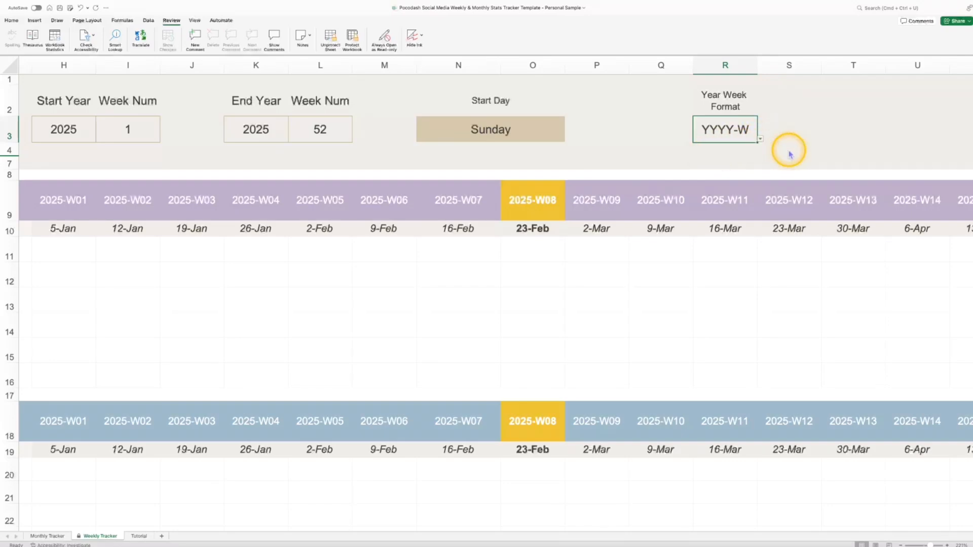
Step: Set the year week format back to W
{"action": "left_click", "coordinate": [759, 140]}
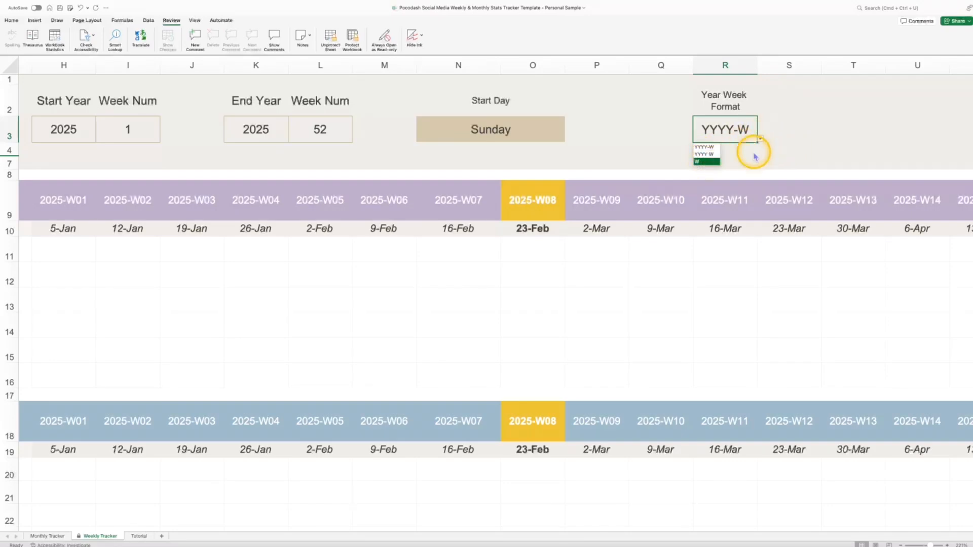
{"action": "key", "text": "Return"}
{"action": "scroll", "coordinate": [380, 206], "scroll_direction": "left", "scroll_amount": 8}
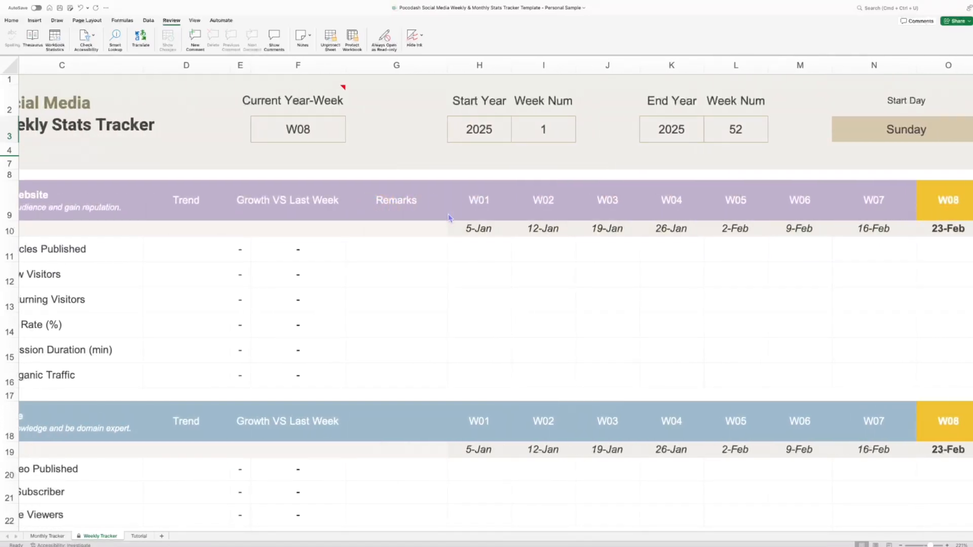
Step: On the monthly tracker sheet, enter 2025 as the start year and 1 as the start month
{"action": "scroll", "coordinate": [449, 218], "scroll_direction": "left", "scroll_amount": 3}
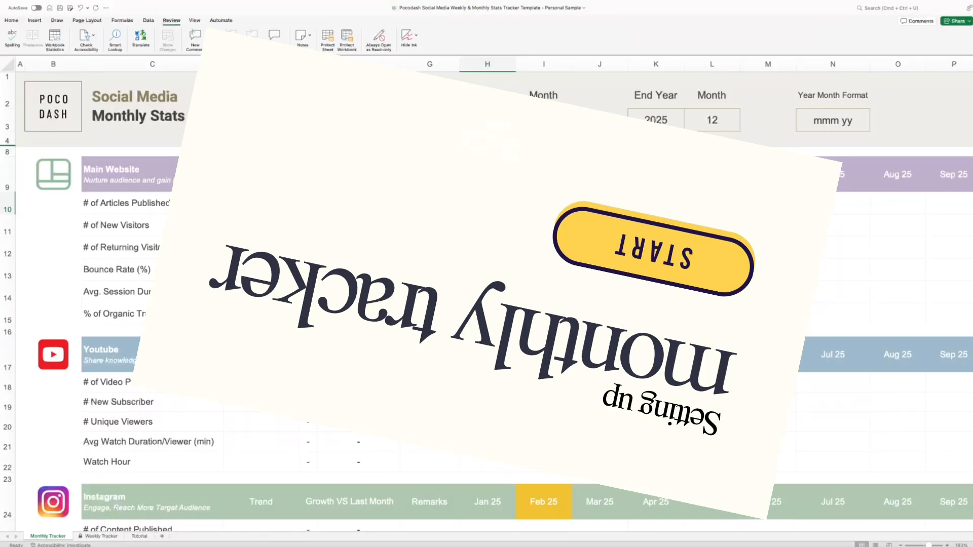
{"action": "left_click", "coordinate": [489, 121]}
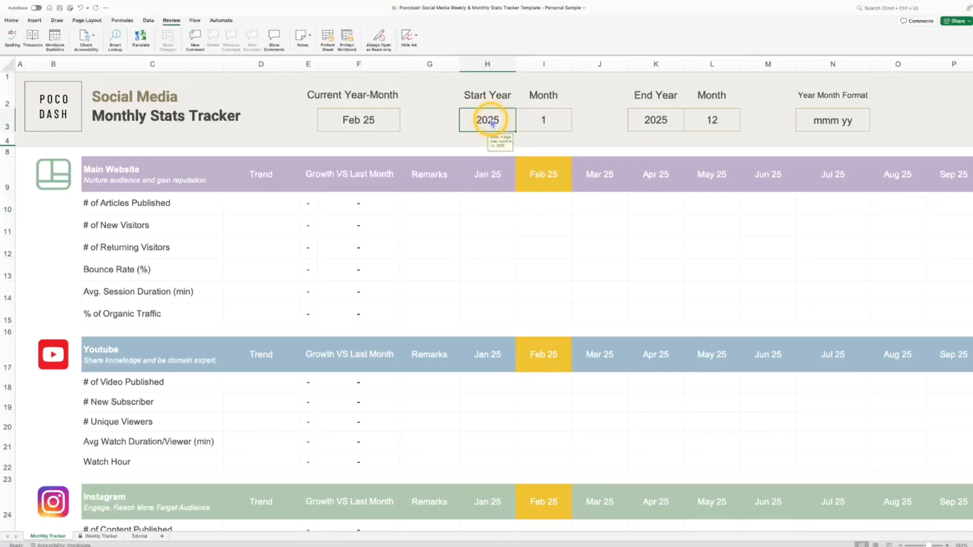
{"action": "type", "text": "2025"}
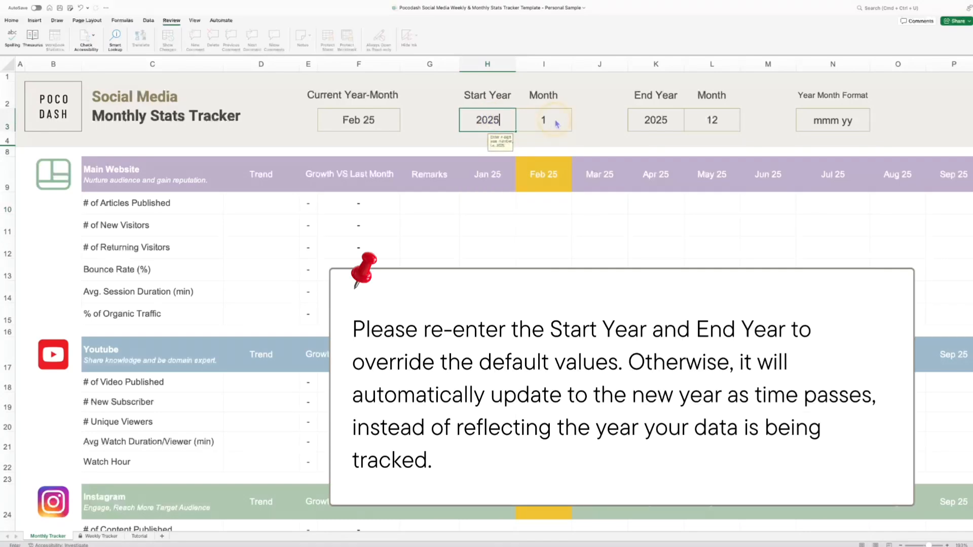
{"action": "left_click", "coordinate": [555, 120]}
{"action": "type", "text": "1"}
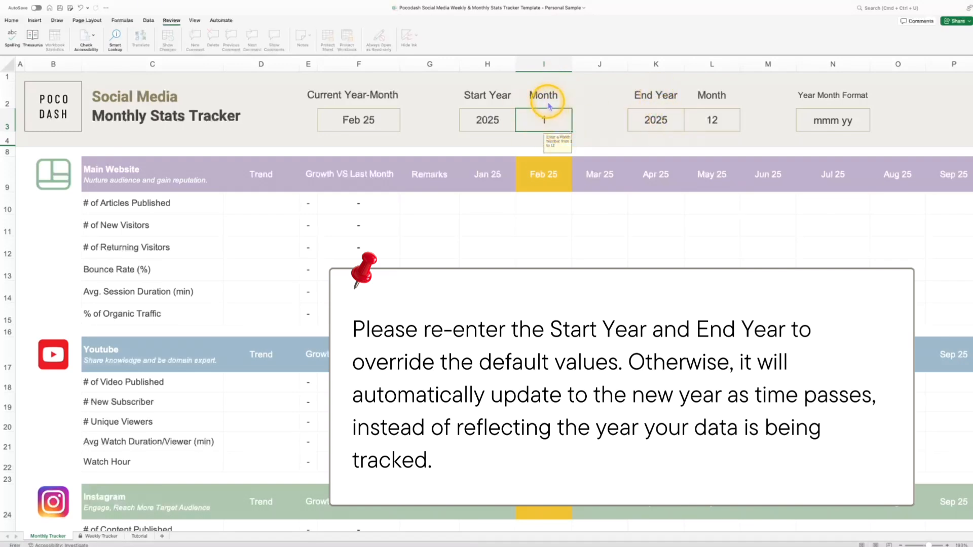
{"action": "key", "text": "Return"}
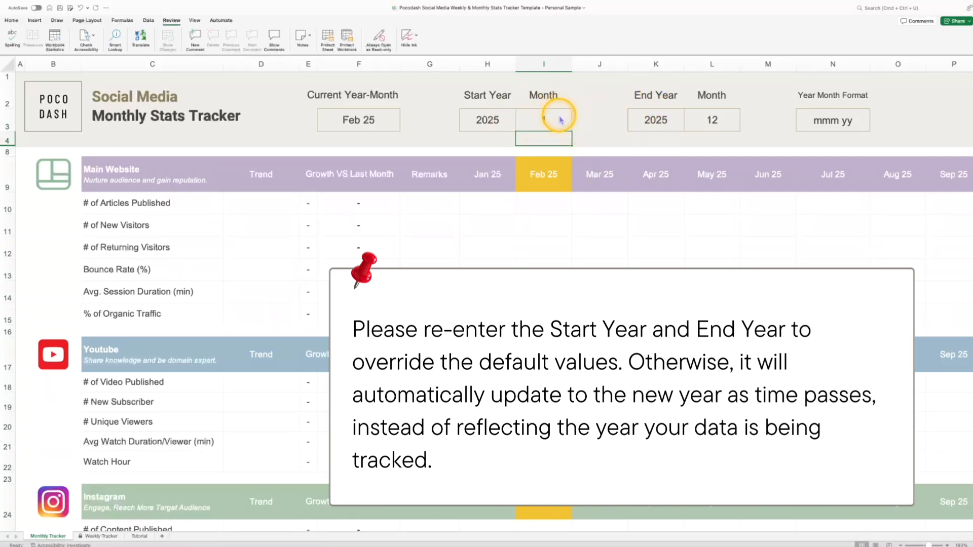
Step: Enter 2025 as the end year and 12 as the end month, and check the month headers through December
{"action": "left_click", "coordinate": [667, 126]}
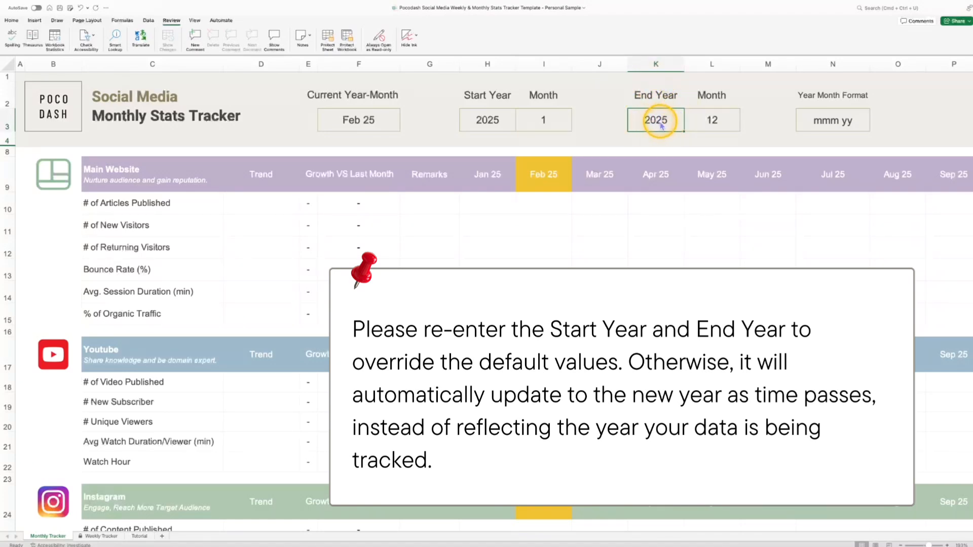
{"action": "type", "text": "2025"}
{"action": "left_click", "coordinate": [710, 120]}
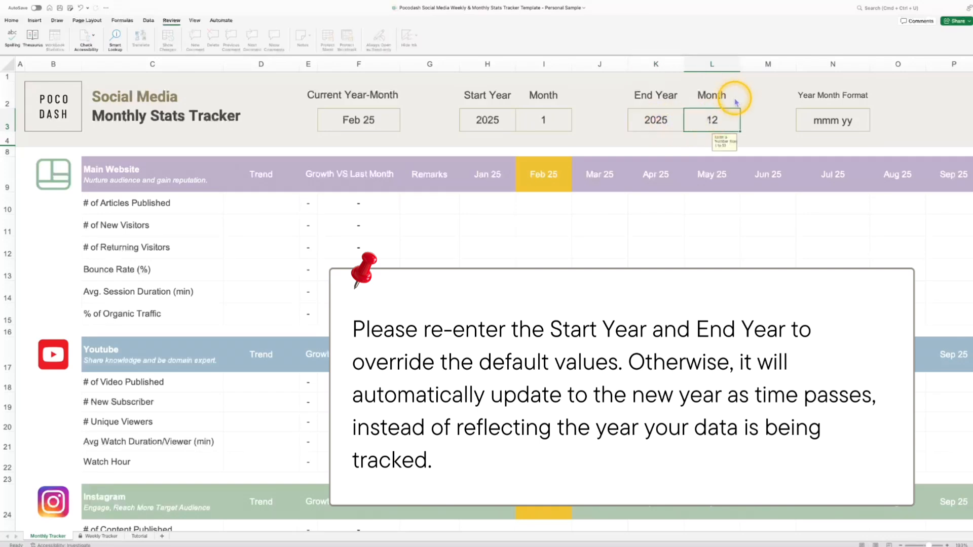
{"action": "type", "text": "12"}
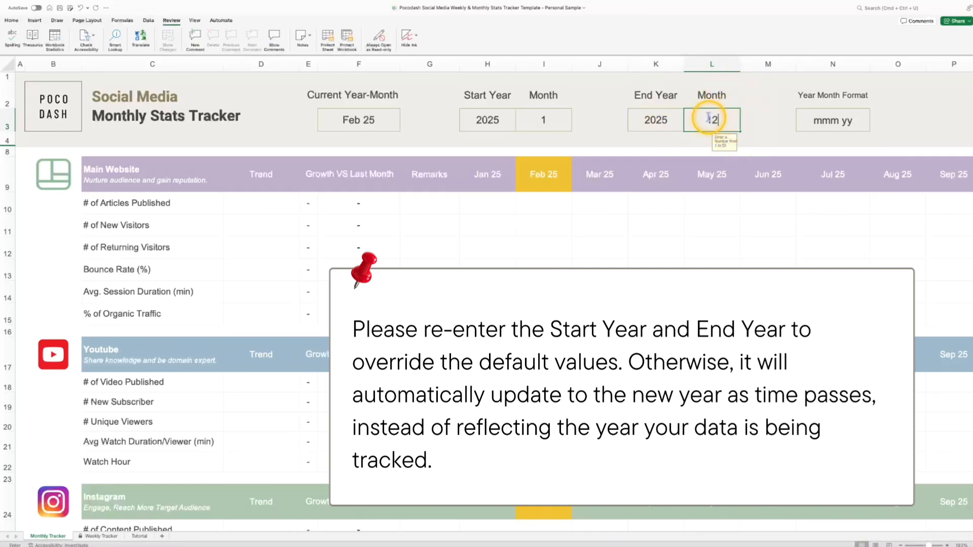
{"action": "key", "text": "Return"}
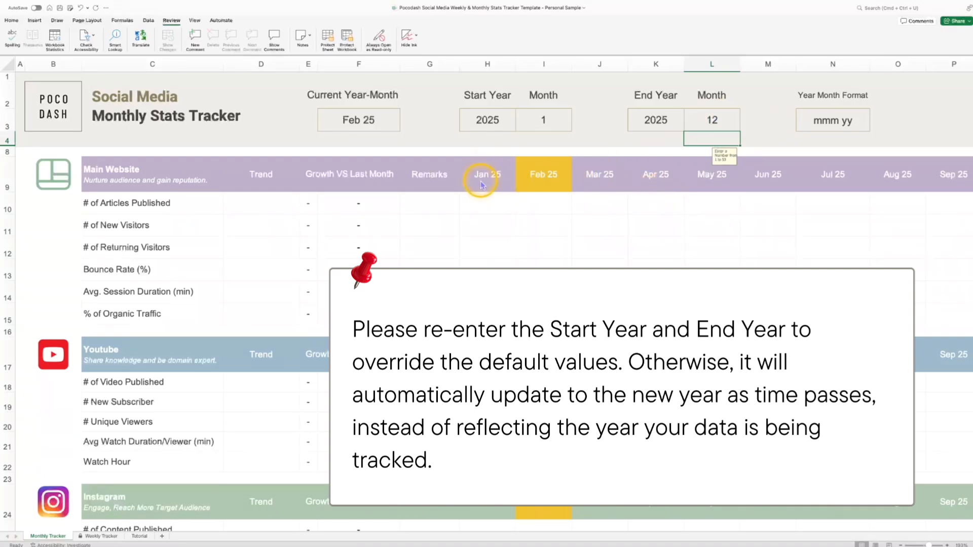
{"action": "scroll", "coordinate": [684, 184], "scroll_direction": "right", "scroll_amount": 5}
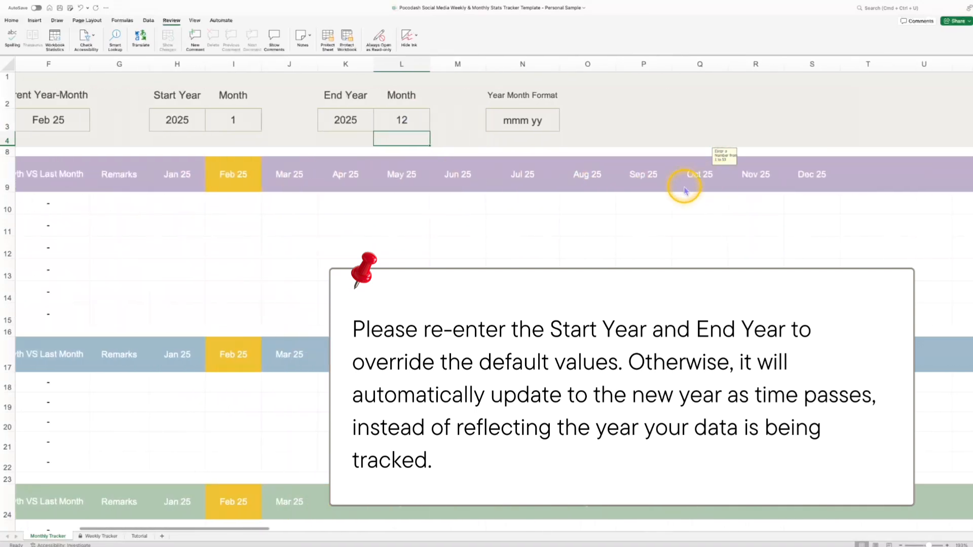
{"action": "scroll", "coordinate": [685, 188], "scroll_direction": "right", "scroll_amount": 1}
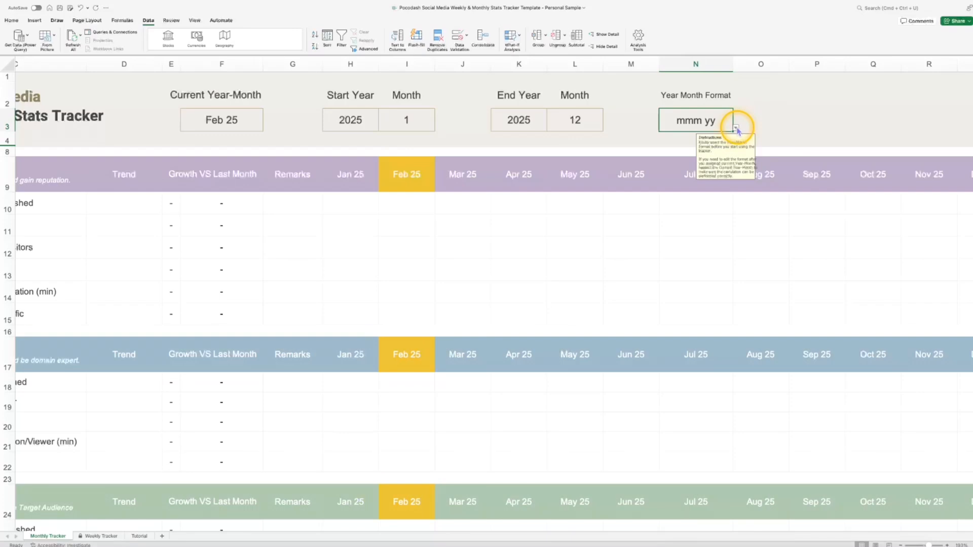
Step: Try the other year month formats, including mmm-yy and mmm-yyyy, and set the format back to mmm yy
{"action": "left_click", "coordinate": [735, 129]}
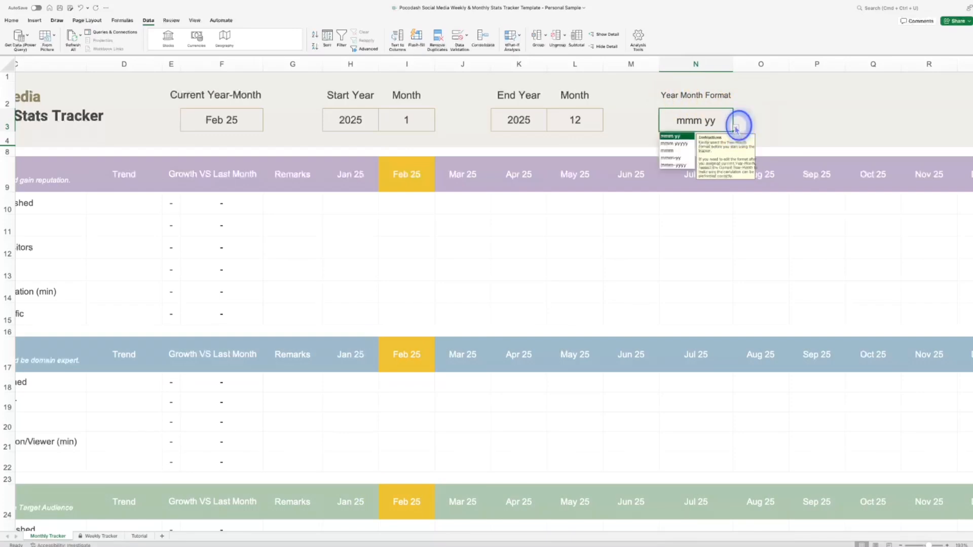
{"action": "left_click", "coordinate": [673, 144]}
{"action": "left_click", "coordinate": [736, 129]}
{"action": "left_click", "coordinate": [663, 151]}
{"action": "left_click", "coordinate": [736, 128]}
{"action": "left_click", "coordinate": [675, 158]}
{"action": "left_click", "coordinate": [736, 128]}
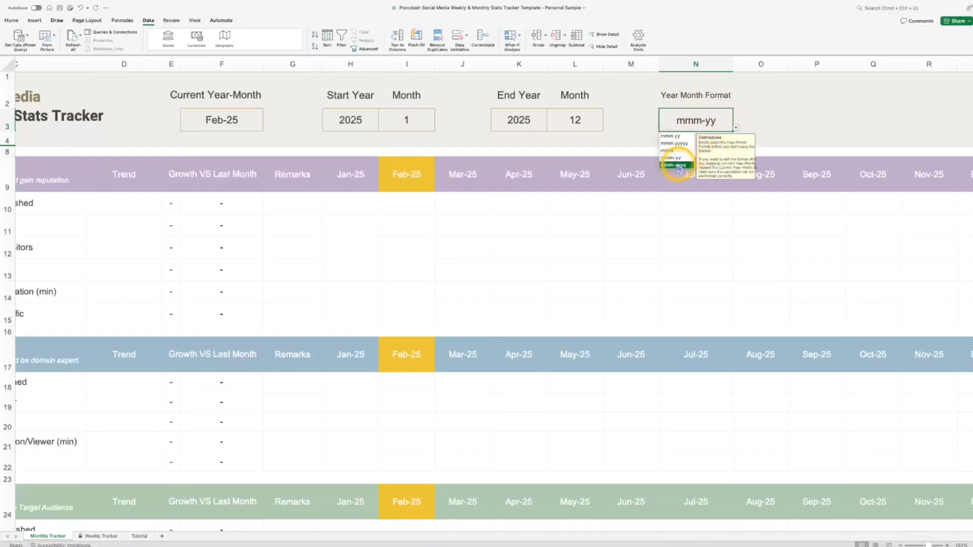
{"action": "left_click", "coordinate": [674, 165]}
{"action": "left_click", "coordinate": [735, 128]}
{"action": "left_click", "coordinate": [674, 137]}
Step: Enter 2 for Jan 25 and 3 for Feb 25 as the Main Website's number of articles published
{"action": "scroll", "coordinate": [390, 232], "scroll_direction": "left", "scroll_amount": 3}
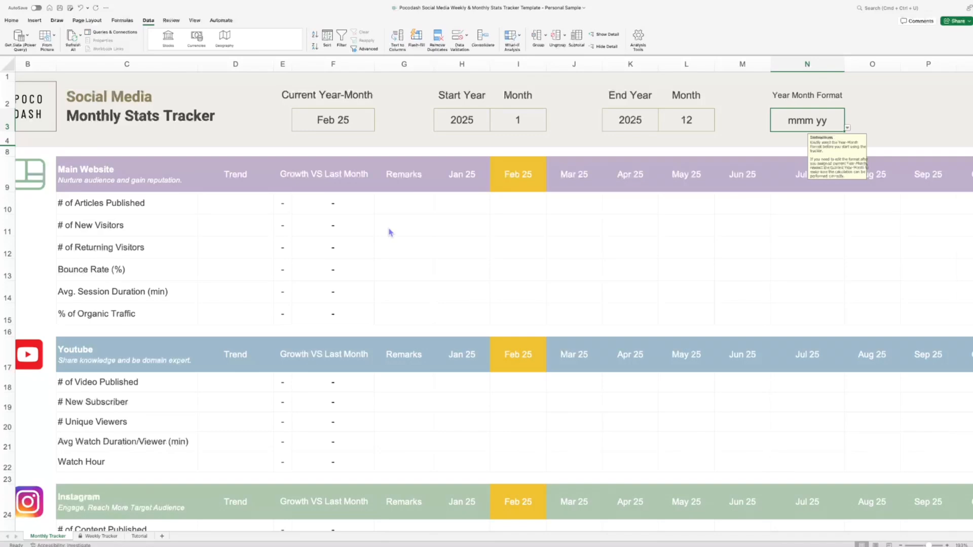
{"action": "scroll", "coordinate": [389, 230], "scroll_direction": "down", "scroll_amount": 4}
{"action": "left_click", "coordinate": [473, 211]}
{"action": "scroll", "coordinate": [473, 205], "scroll_direction": "up", "scroll_amount": 4}
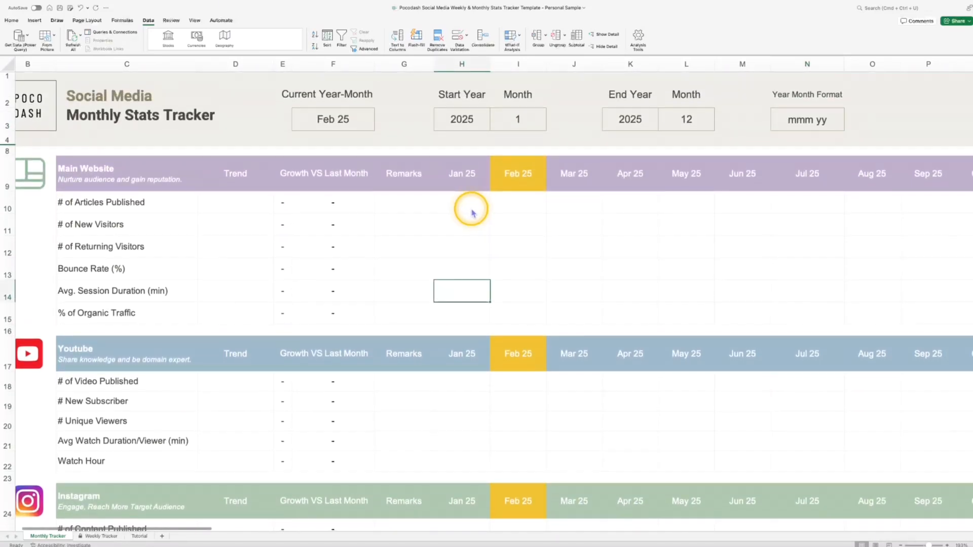
{"action": "left_click", "coordinate": [467, 207]}
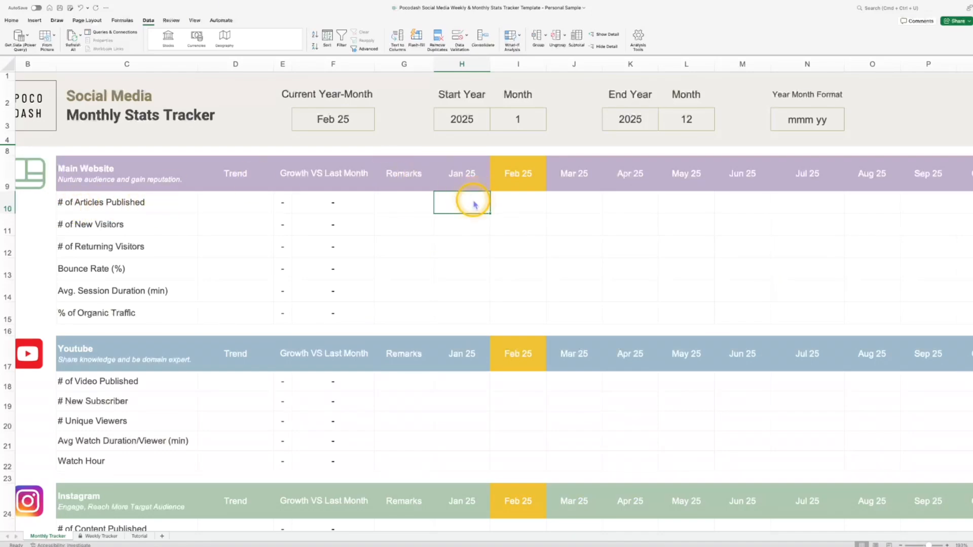
{"action": "type", "text": "2"}
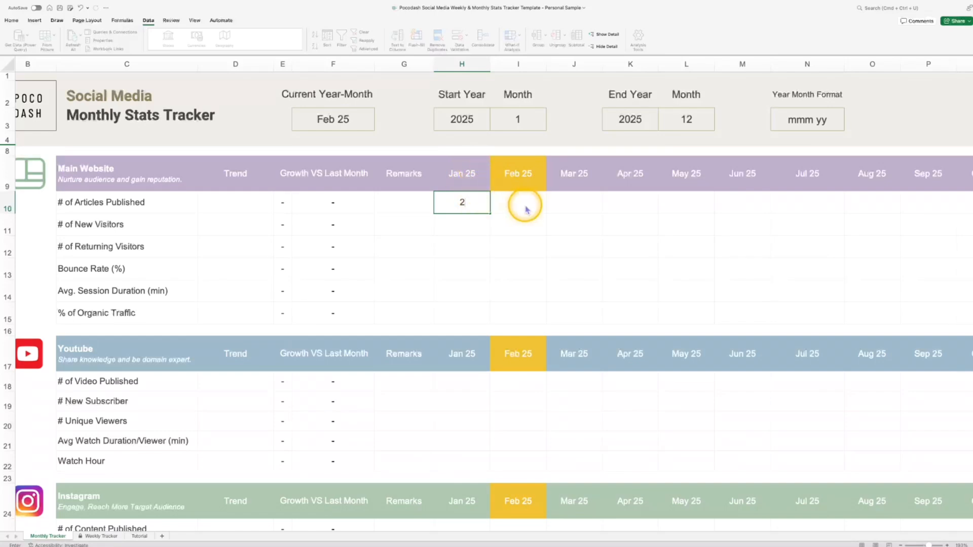
{"action": "left_click", "coordinate": [525, 209]}
{"action": "type", "text": "3"}
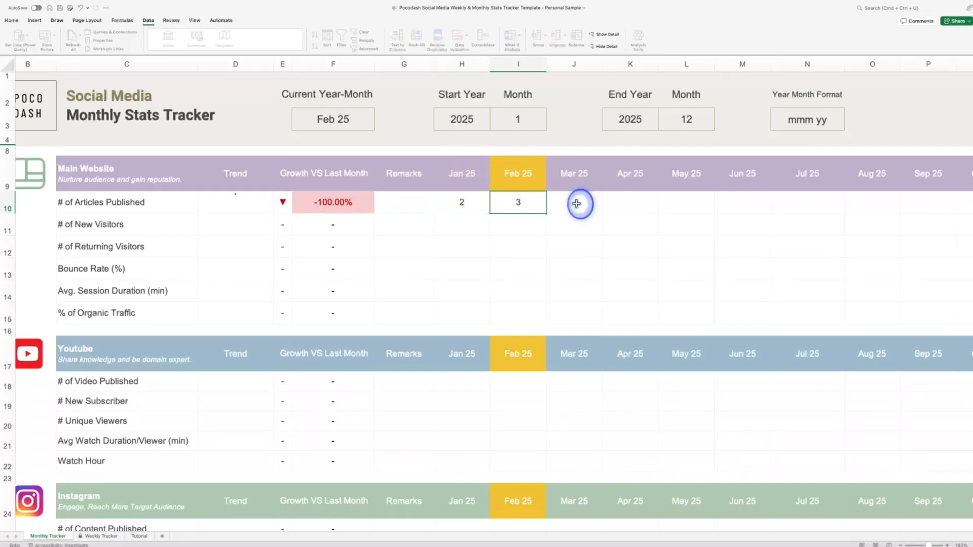
{"action": "left_click", "coordinate": [577, 203]}
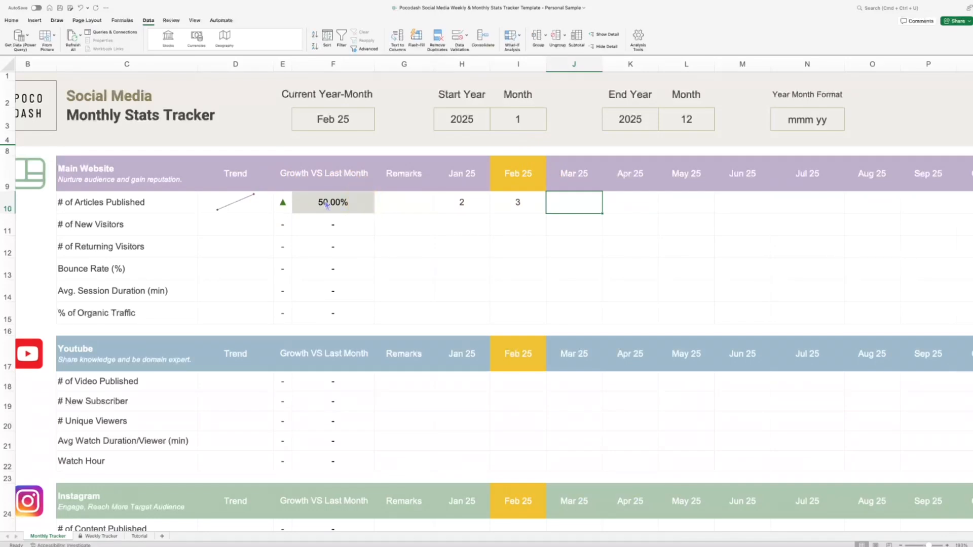
{"action": "scroll", "coordinate": [327, 205], "scroll_direction": "left", "scroll_amount": 2}
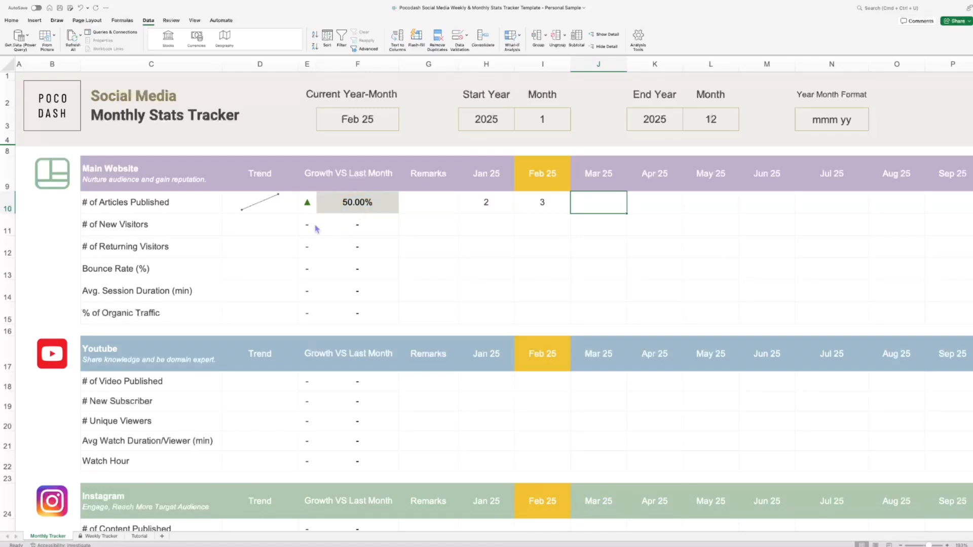
Step: On the weekly tracker sheet, enter articles published 2, 3, 5, 6, 7, 7, 4 and 5 for W01 through W08 and review the trend and growth
{"action": "left_click", "coordinate": [103, 537]}
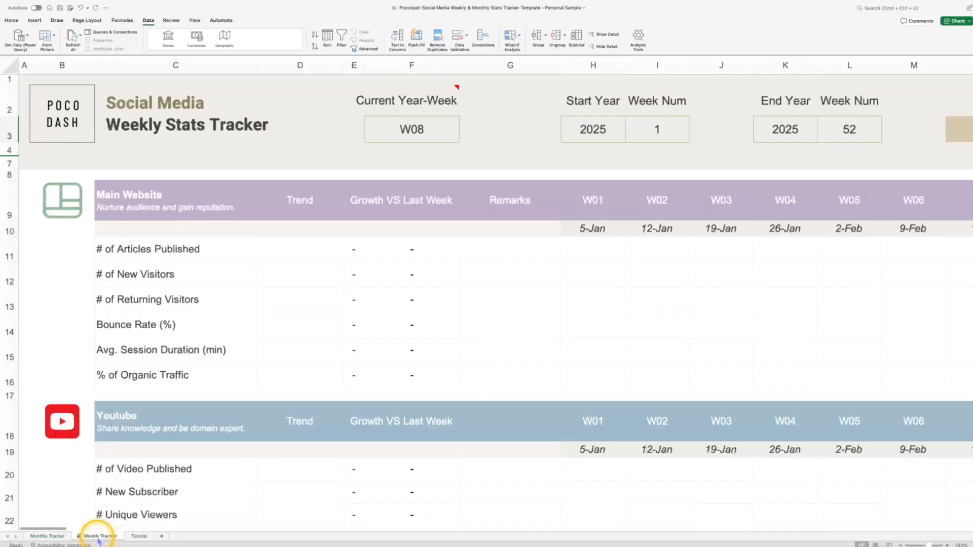
{"action": "left_click", "coordinate": [588, 250]}
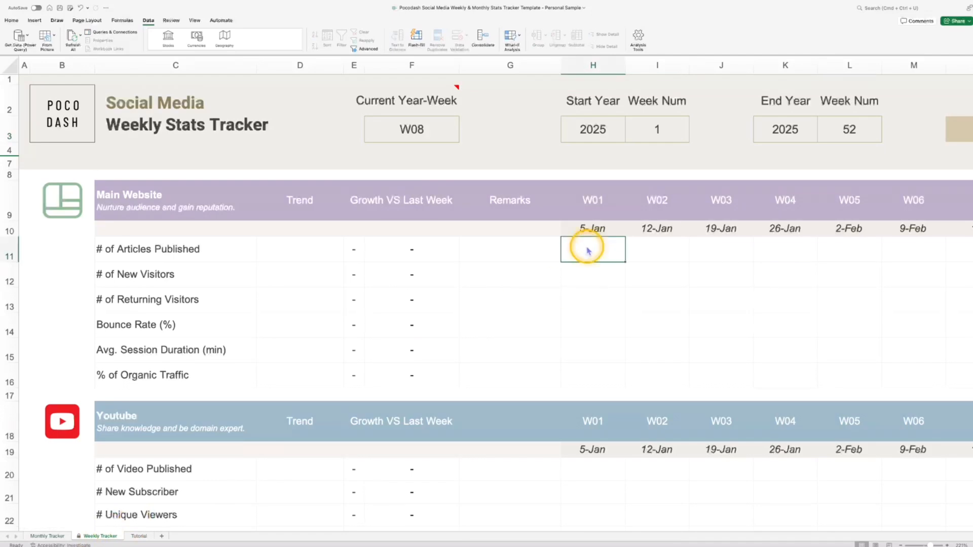
{"action": "type", "text": "2"}
{"action": "key", "text": "Tab"}
{"action": "type", "text": "3"}
{"action": "key", "text": "Tab"}
{"action": "scroll", "coordinate": [708, 250], "scroll_direction": "right", "scroll_amount": 2}
{"action": "type", "text": "5"}
{"action": "key", "text": "Tab"}
{"action": "type", "text": "6"}
{"action": "key", "text": "Tab"}
{"action": "type", "text": "7"}
{"action": "key", "text": "Tab"}
{"action": "type", "text": "4"}
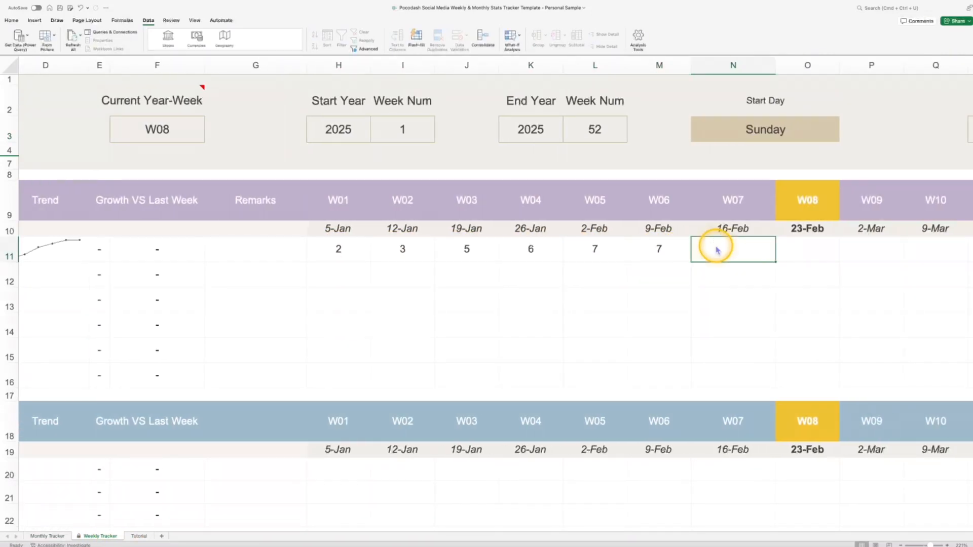
{"action": "key", "text": "Tab"}
{"action": "type", "text": "5"}
{"action": "left_click", "coordinate": [803, 293]}
{"action": "scroll", "coordinate": [233, 250], "scroll_direction": "left", "scroll_amount": 2}
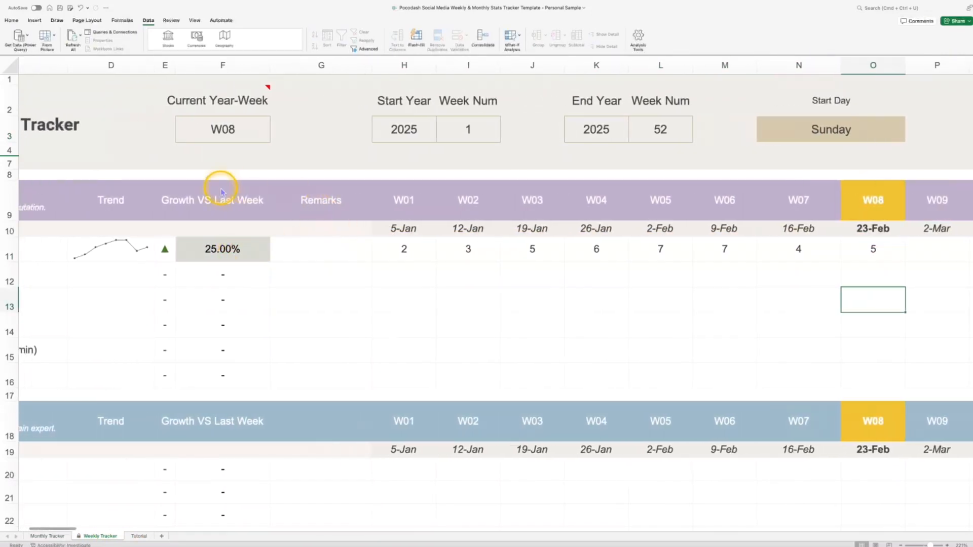
{"action": "scroll", "coordinate": [272, 254], "scroll_direction": "left", "scroll_amount": 1}
{"action": "scroll", "coordinate": [276, 261], "scroll_direction": "left", "scroll_amount": 1}
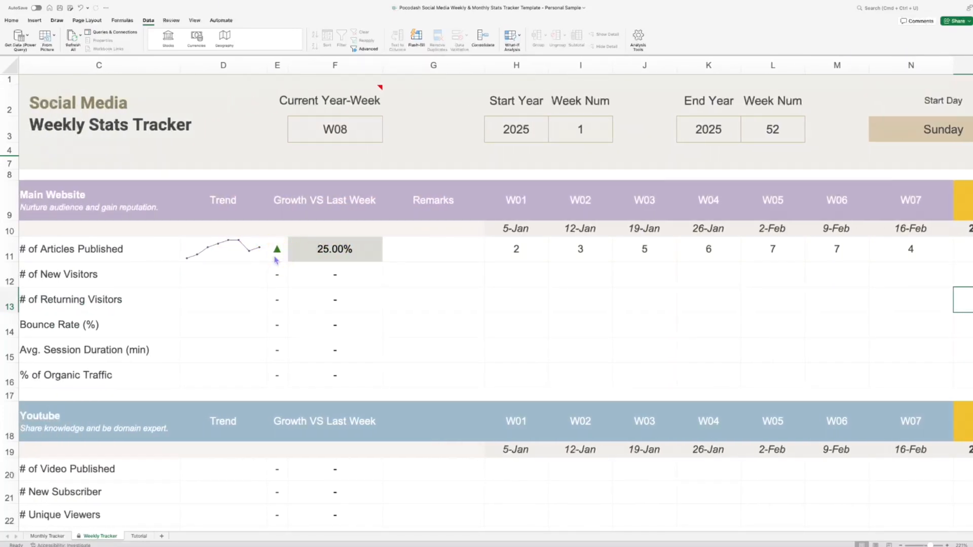
{"action": "scroll", "coordinate": [276, 260], "scroll_direction": "left", "scroll_amount": 1}
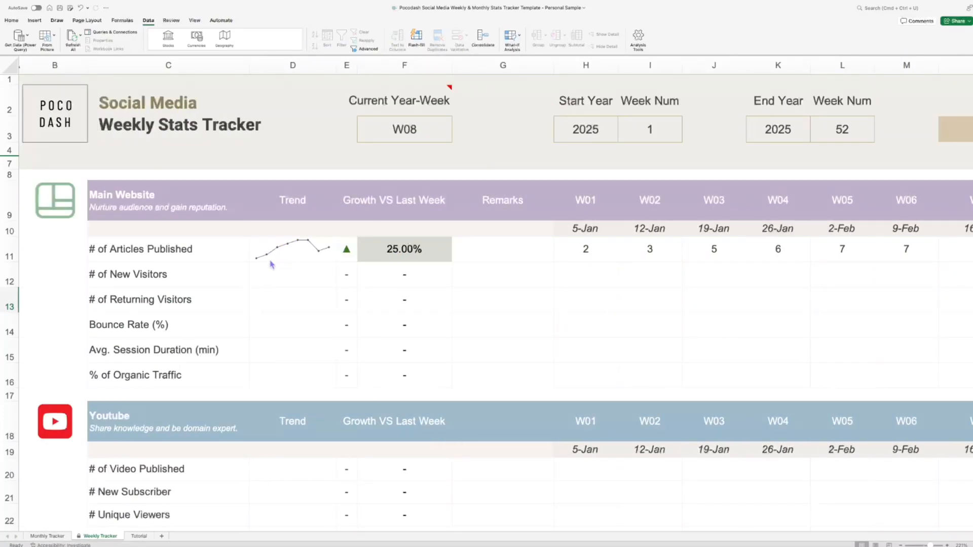
Step: Return to the monthly tracker sheet and set the current year-month to Mar 25
{"action": "left_click", "coordinate": [50, 537]}
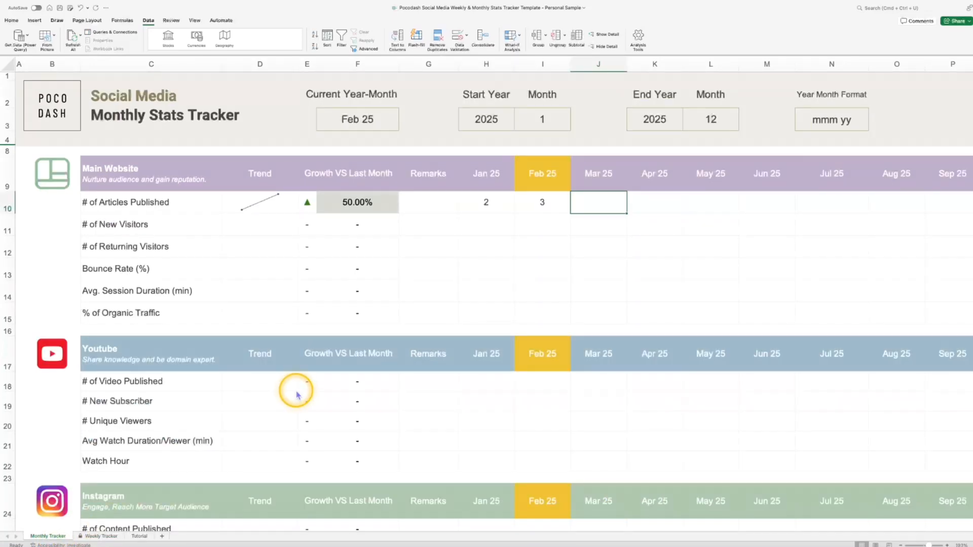
{"action": "scroll", "coordinate": [297, 395], "scroll_direction": "up", "scroll_amount": 1}
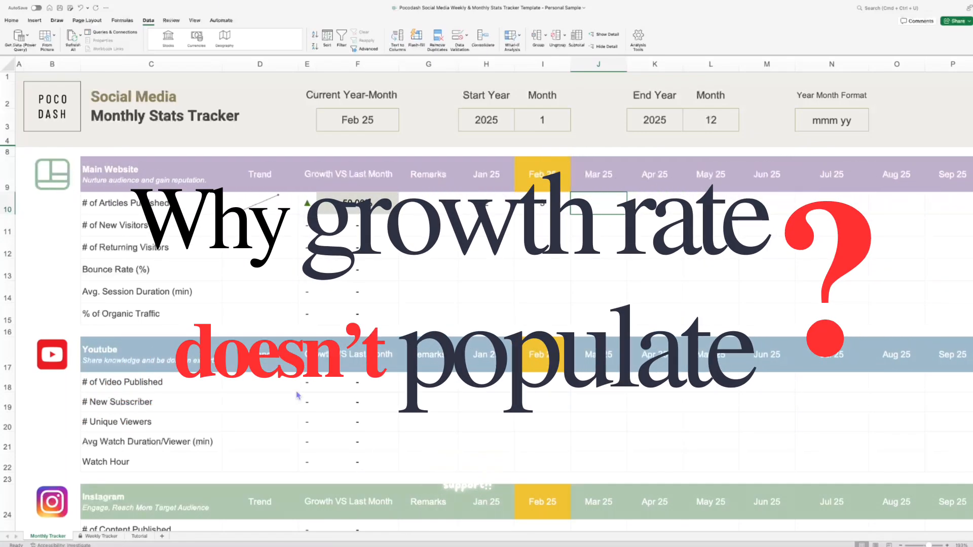
{"action": "left_click", "coordinate": [487, 225]}
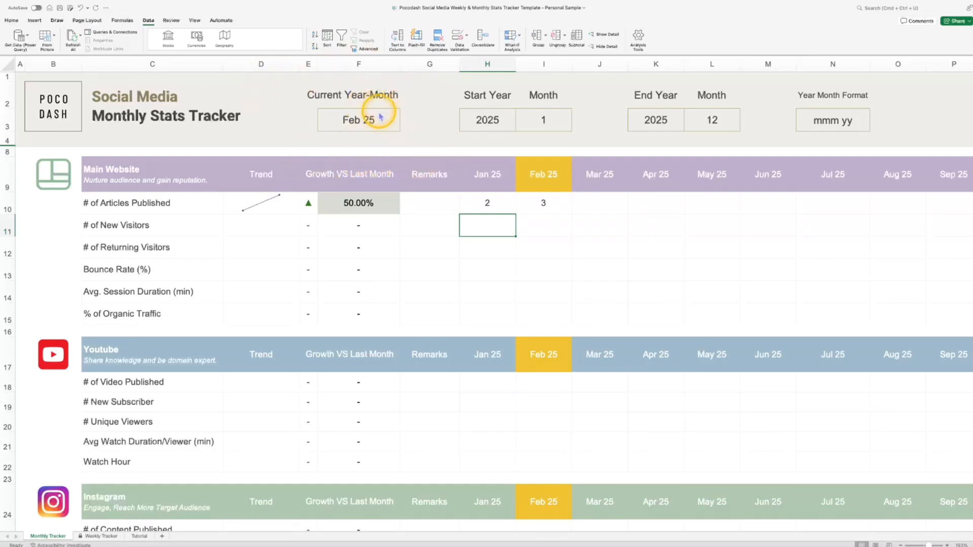
{"action": "left_click", "coordinate": [380, 118]}
{"action": "left_click", "coordinate": [403, 127]}
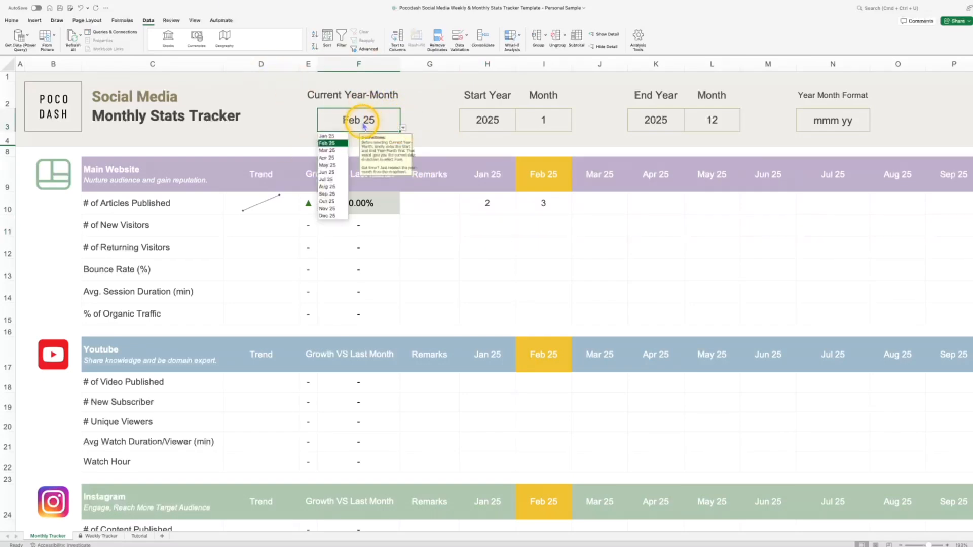
{"action": "left_click", "coordinate": [403, 127]}
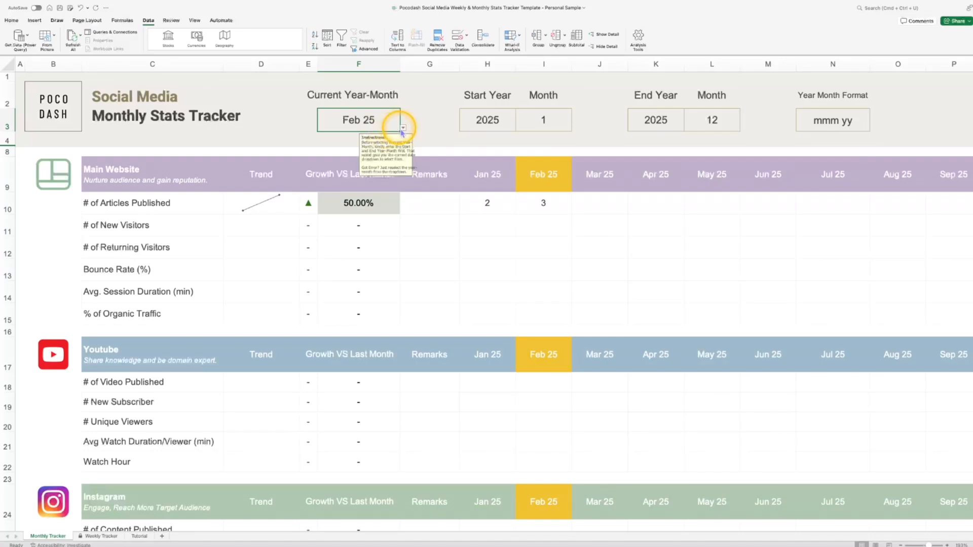
{"action": "left_click", "coordinate": [403, 127]}
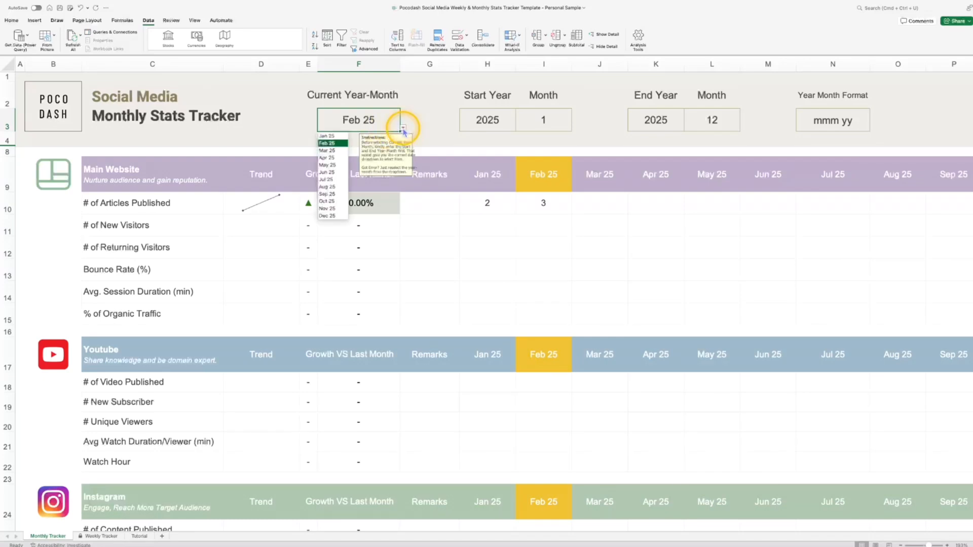
{"action": "left_click", "coordinate": [339, 151]}
Step: Enter 8 as the Main Website's number of articles published for Mar 25
{"action": "left_click", "coordinate": [600, 202]}
{"action": "type", "text": "8"}
{"action": "key", "text": "Return"}
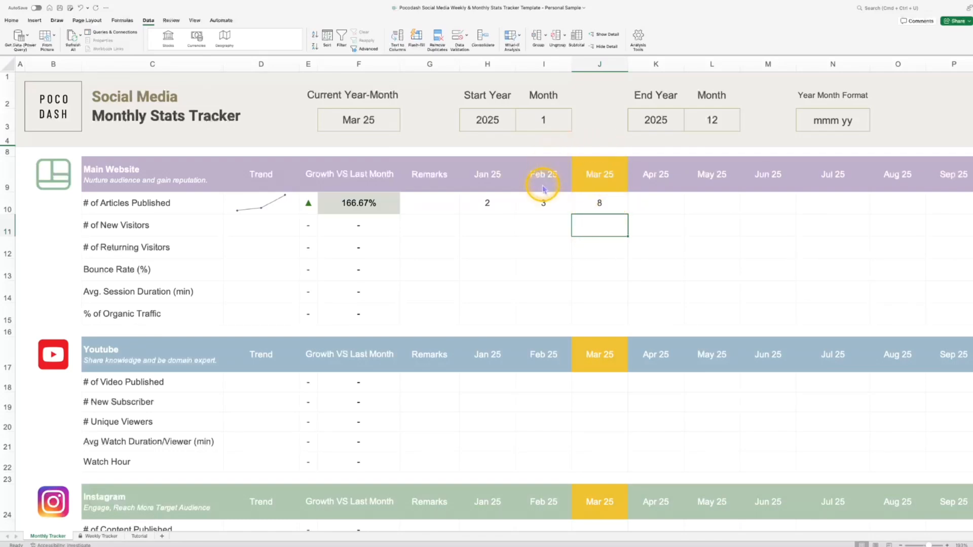
{"action": "left_click", "coordinate": [599, 208]}
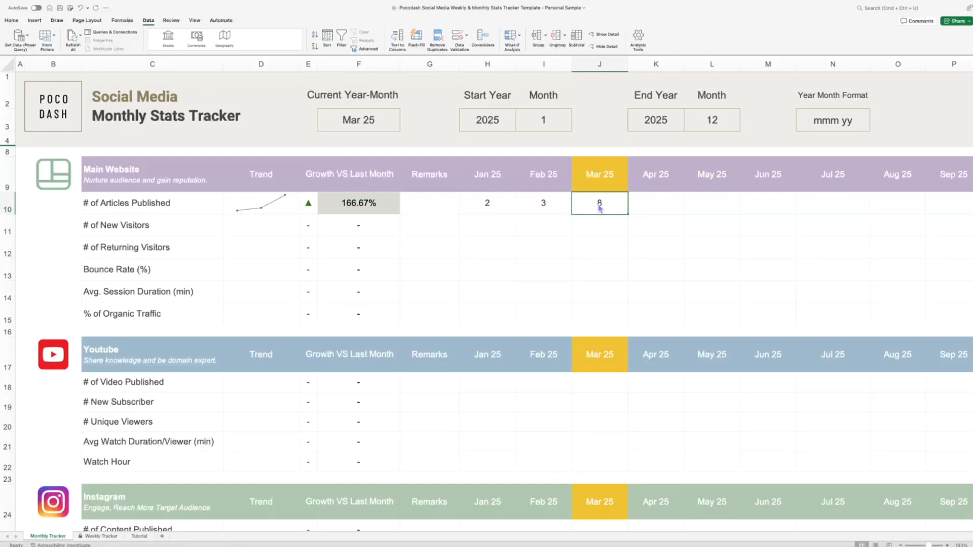
Step: Change the current year-month to Jan 25
{"action": "left_click", "coordinate": [386, 119]}
{"action": "left_click", "coordinate": [404, 128]}
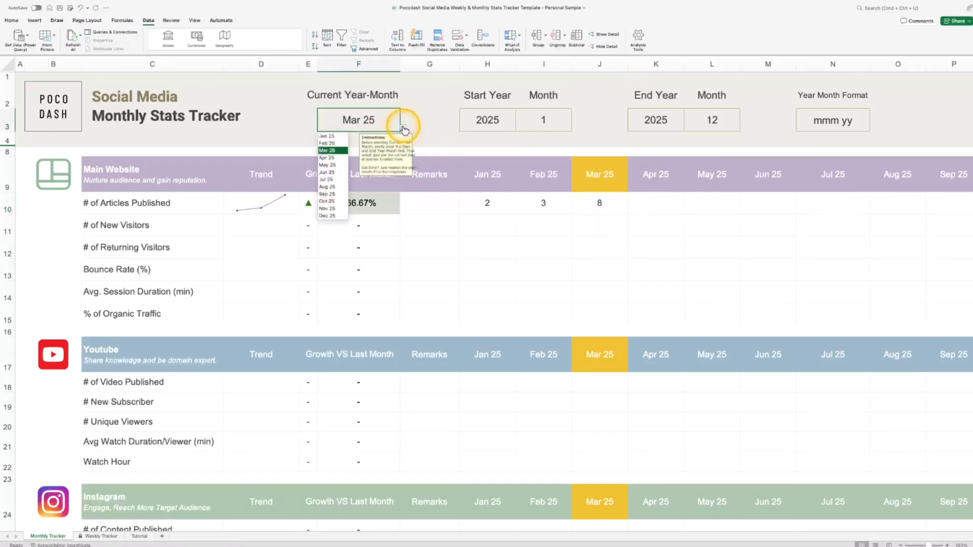
{"action": "left_click", "coordinate": [326, 135]}
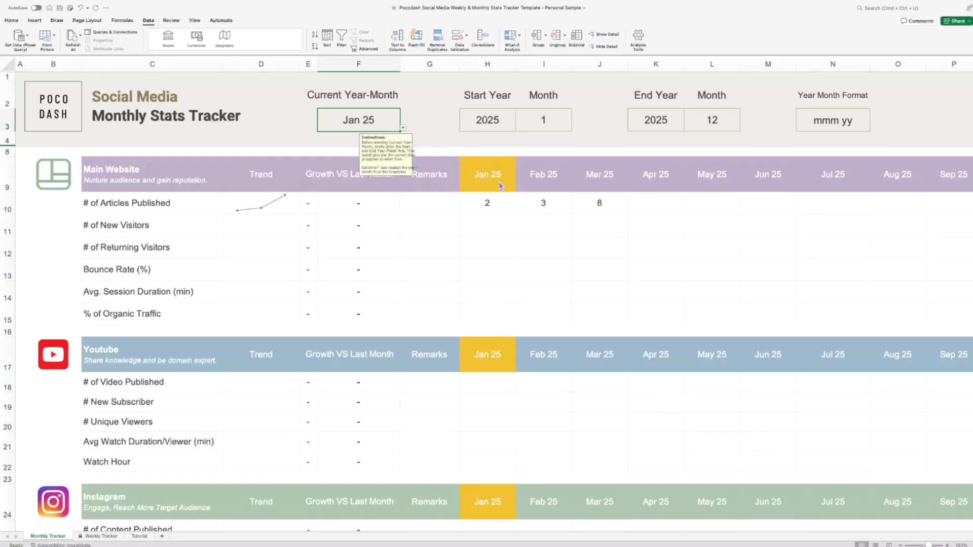
{"action": "left_click", "coordinate": [495, 211]}
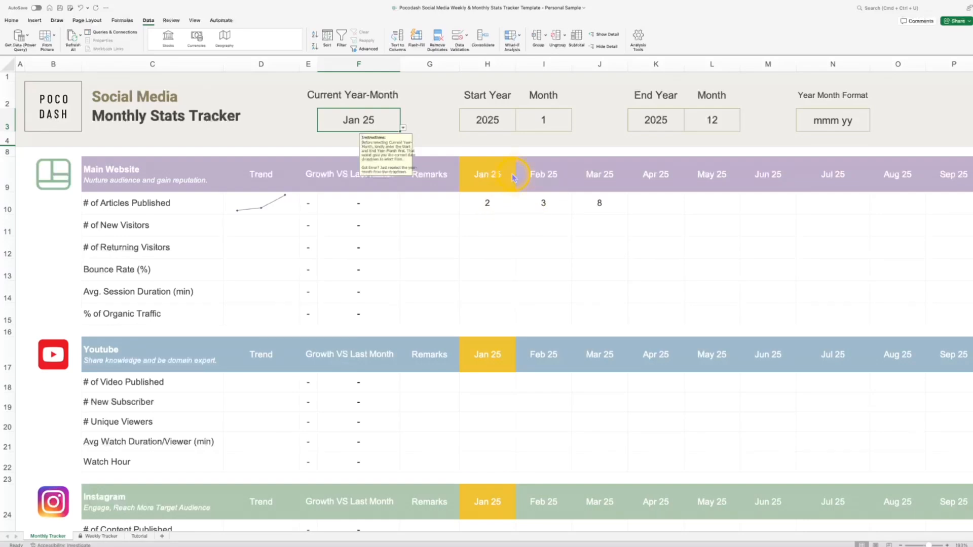
{"action": "left_click", "coordinate": [490, 208]}
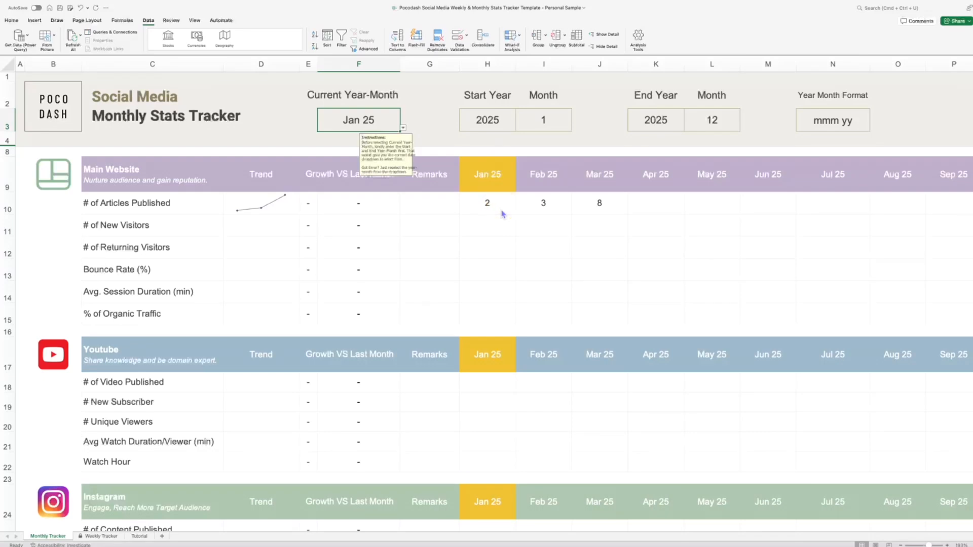
Step: Fill in the Main Website's new visitors as 2, 4 and 6 for Jan to Mar 25, and returning visitors as 3 for Jan 25
{"action": "left_click", "coordinate": [503, 227]}
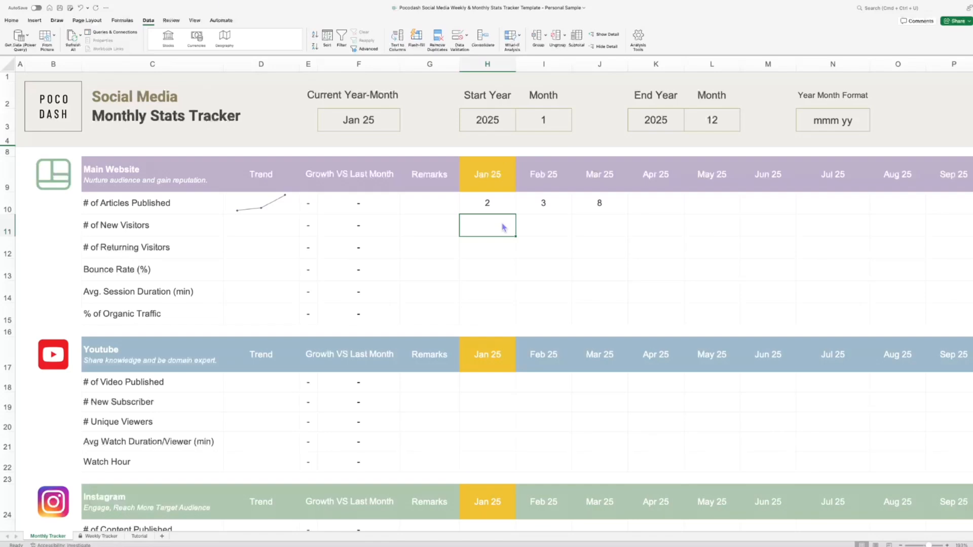
{"action": "type", "text": "2"}
{"action": "key", "text": "Tab"}
{"action": "type", "text": "4"}
{"action": "key", "text": "Tab"}
{"action": "type", "text": "6"}
{"action": "key", "text": "Return"}
{"action": "type", "text": "3"}
{"action": "key", "text": "Tab"}
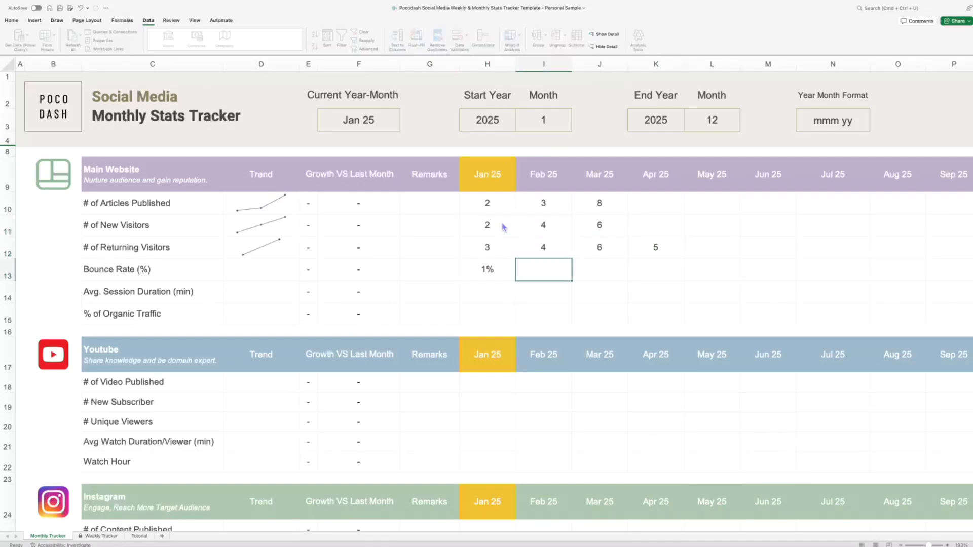